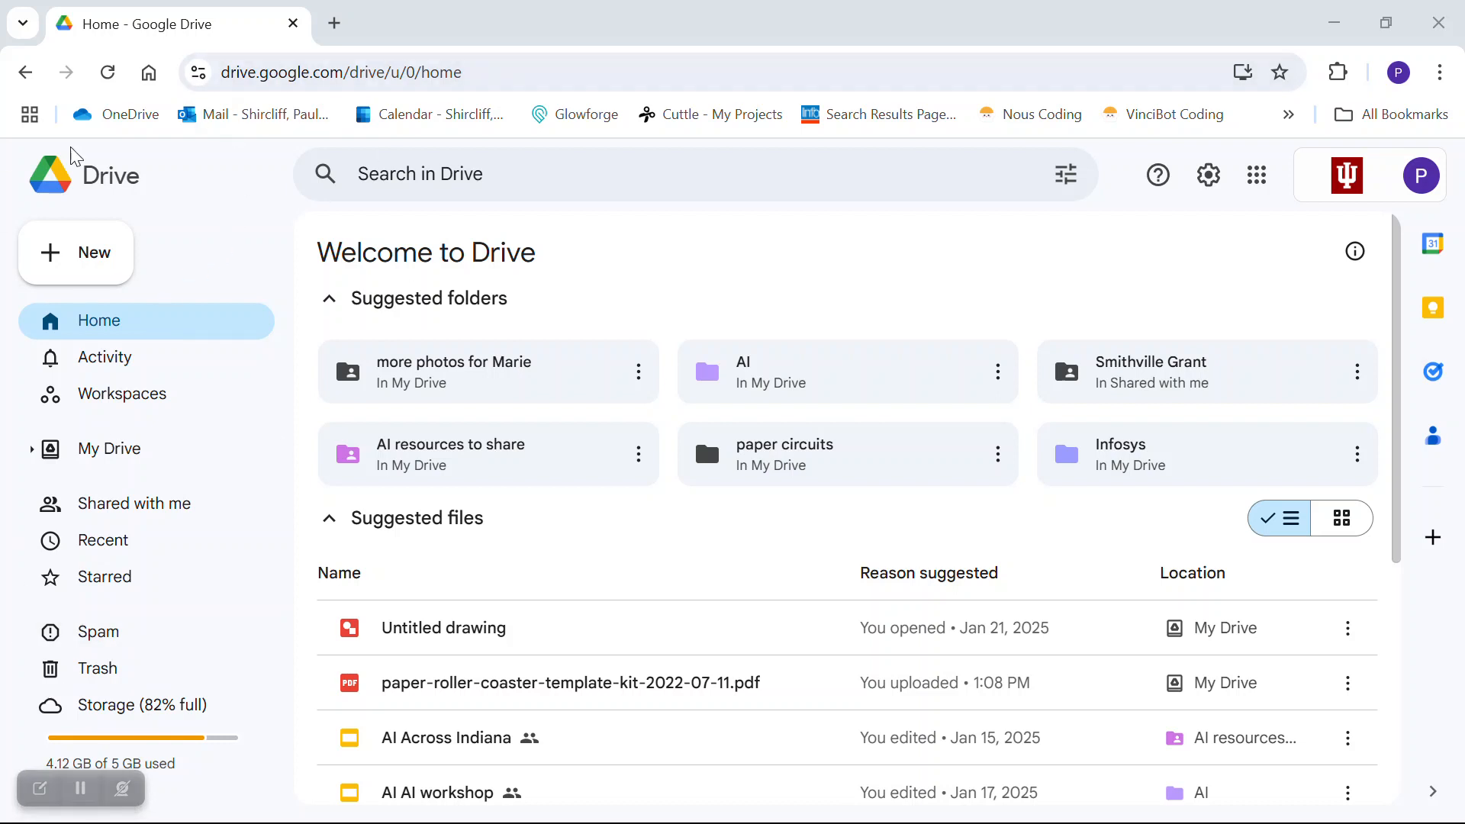
- Create a new blank Google Drawings file from Drive's New > More menu
left_click(84, 250)
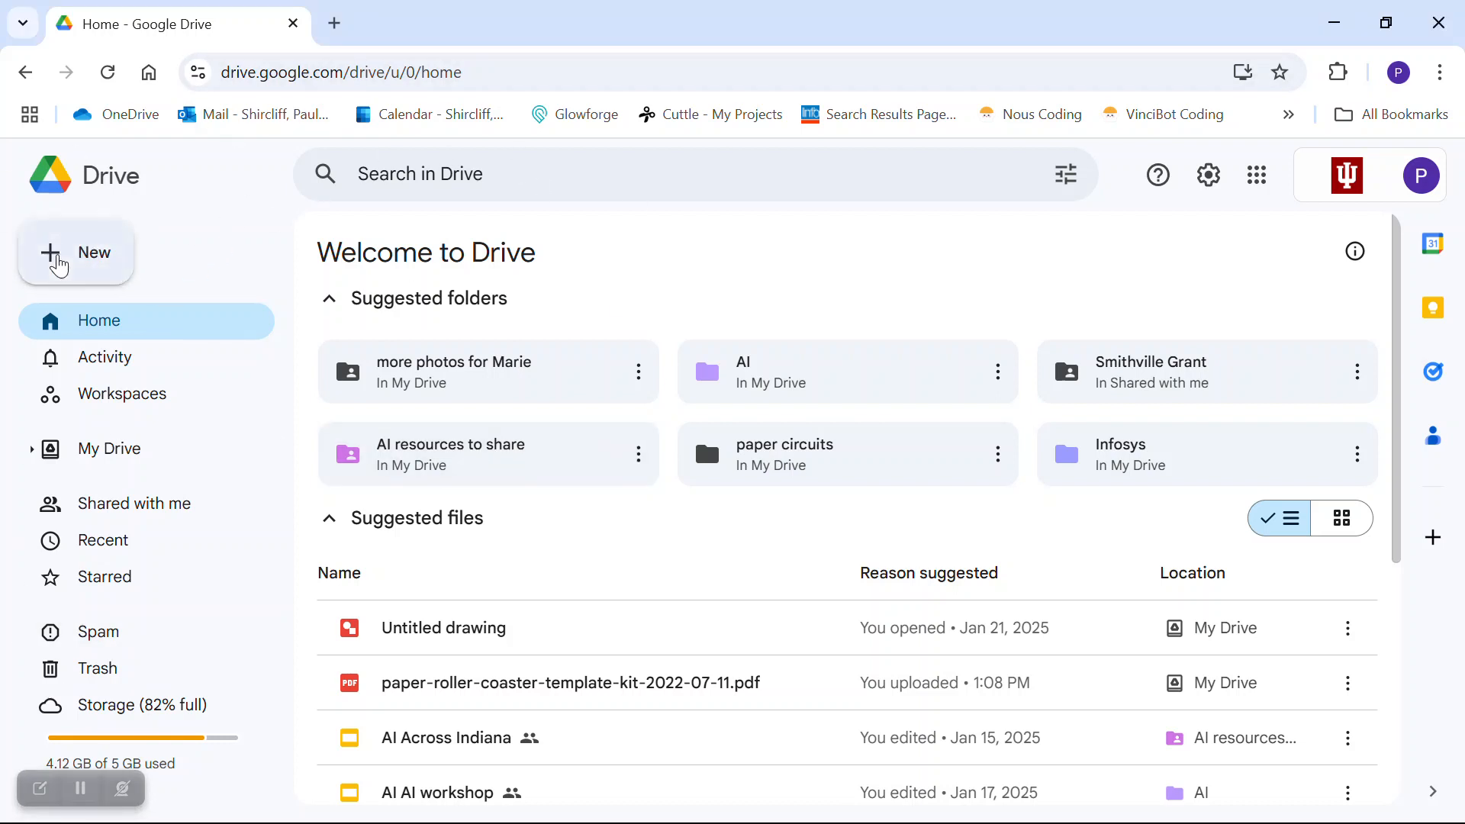
mouse_move(111, 553)
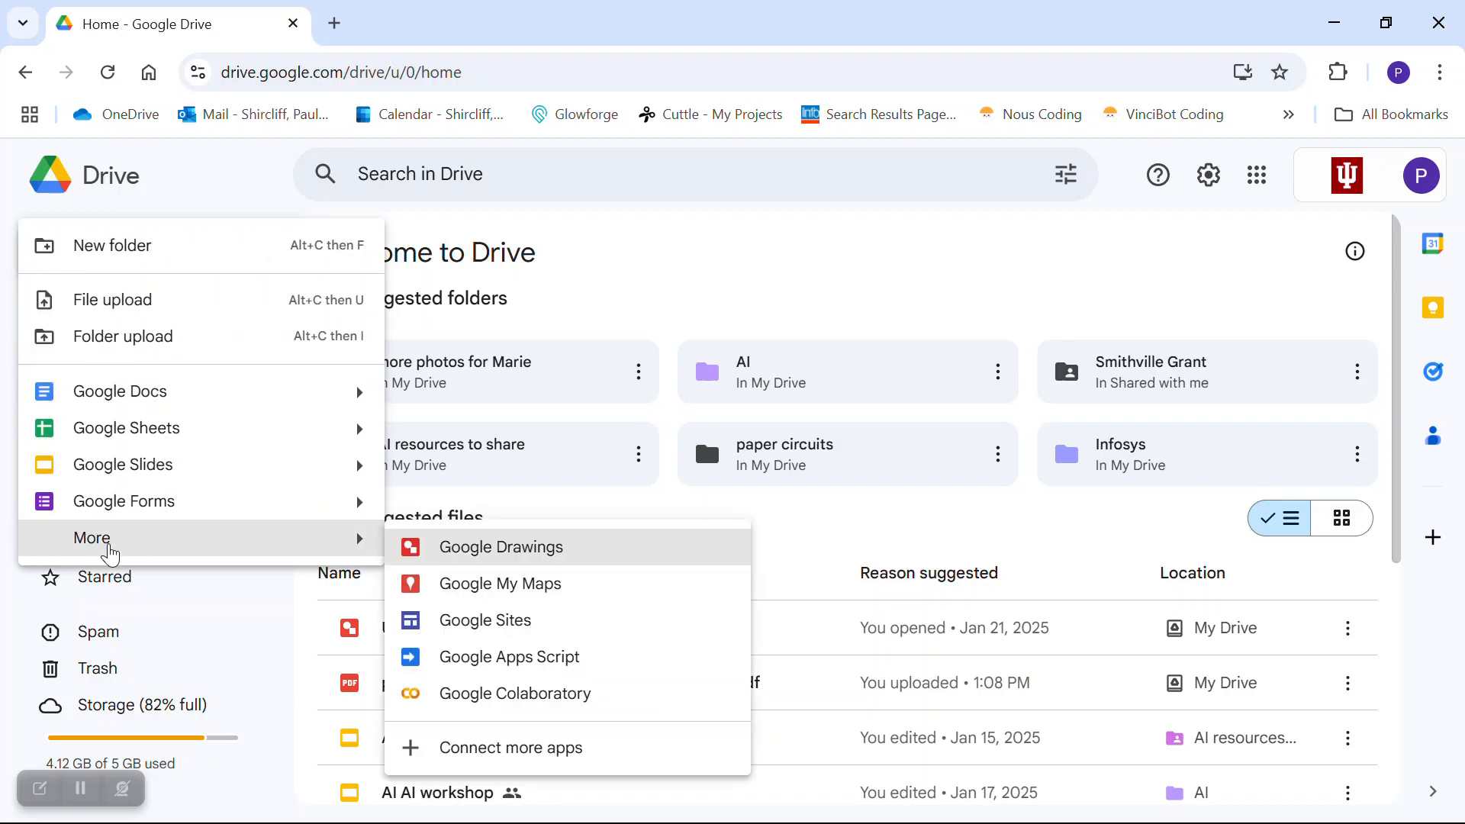
left_click(506, 558)
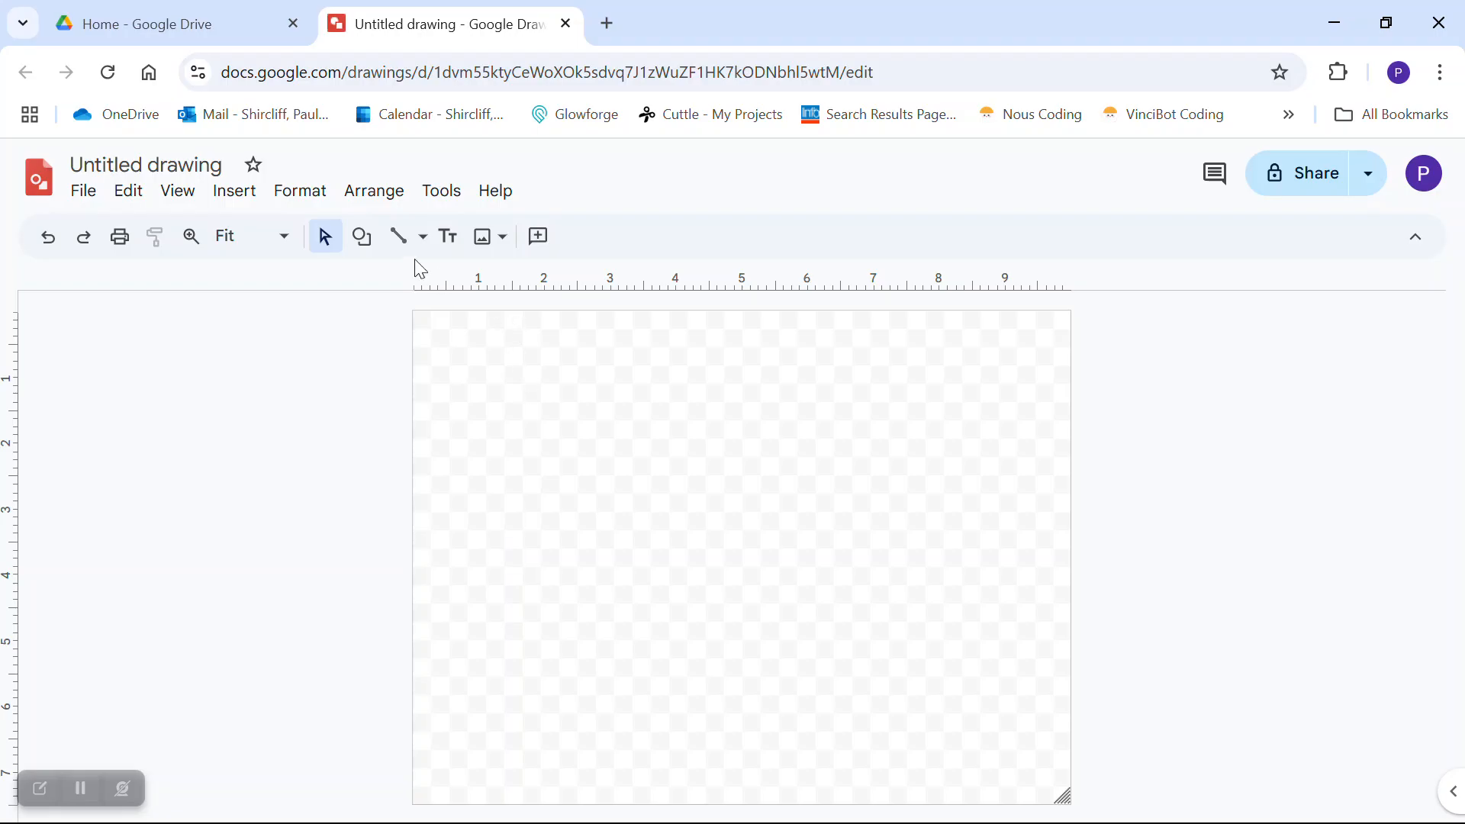
- Draw a rectangle across the lower middle of the page
left_click(362, 239)
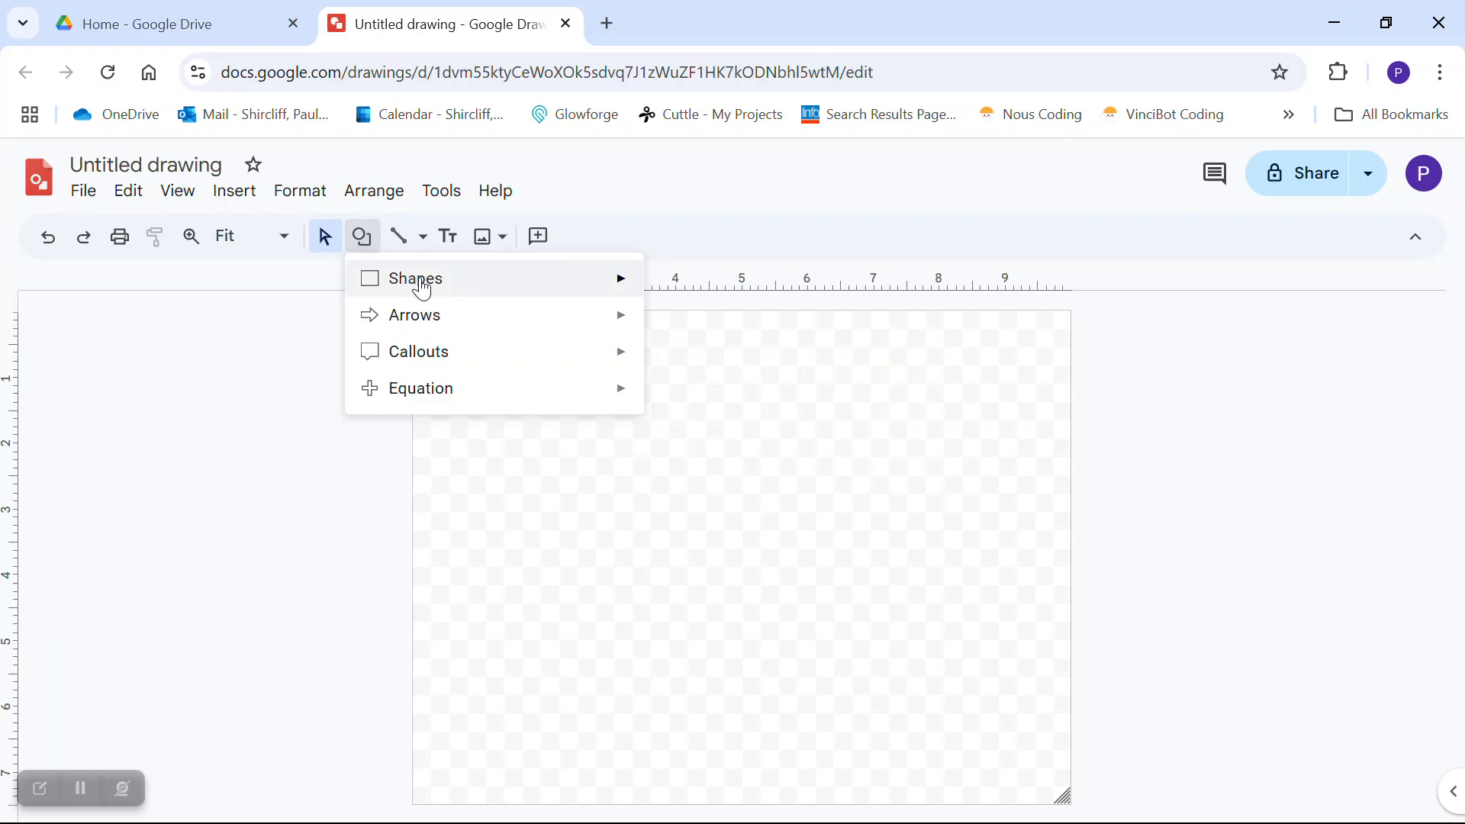
mouse_move(521, 297)
left_click(661, 286)
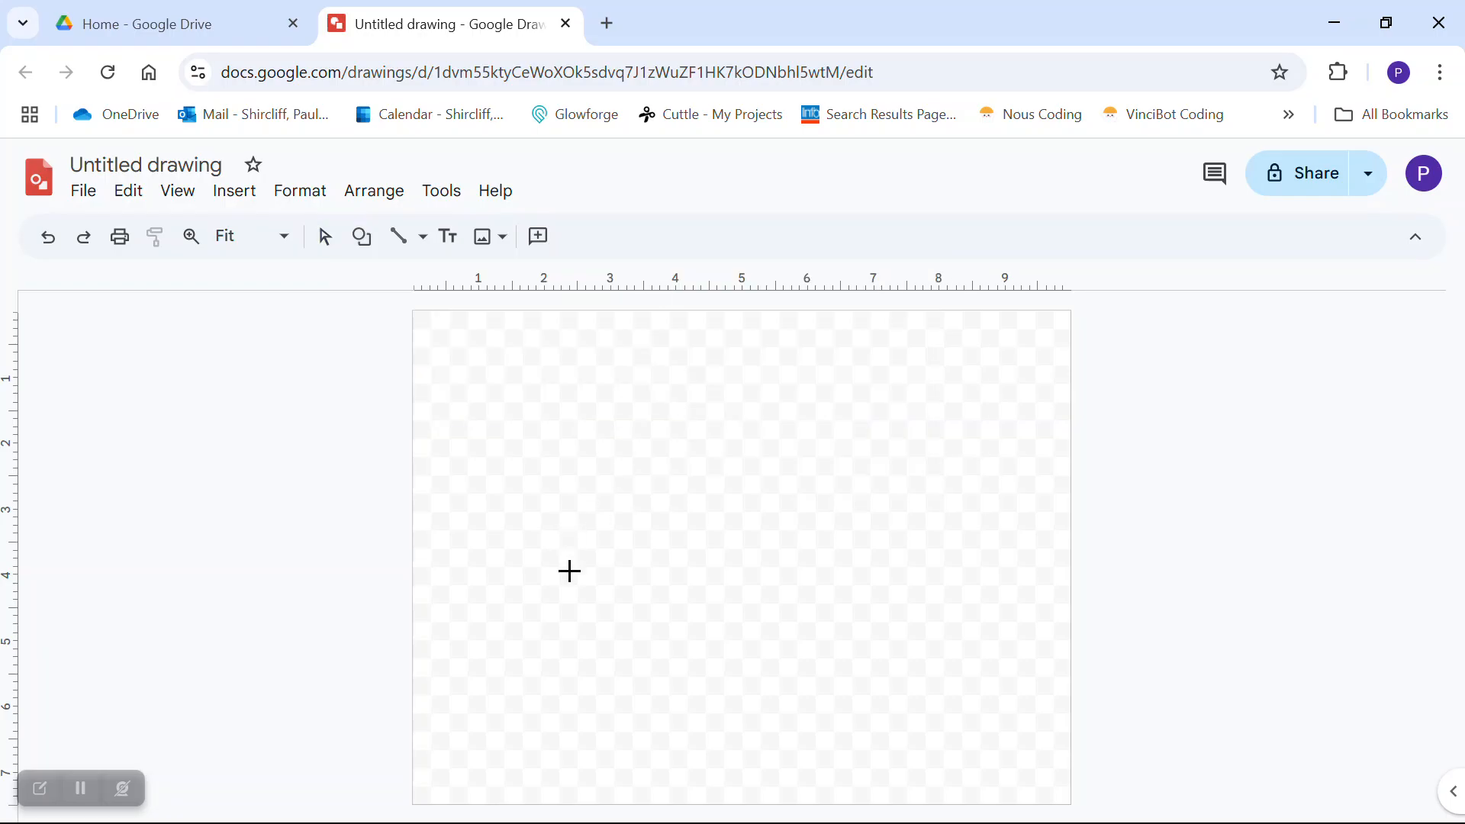
left_click_drag(569, 571, 957, 682)
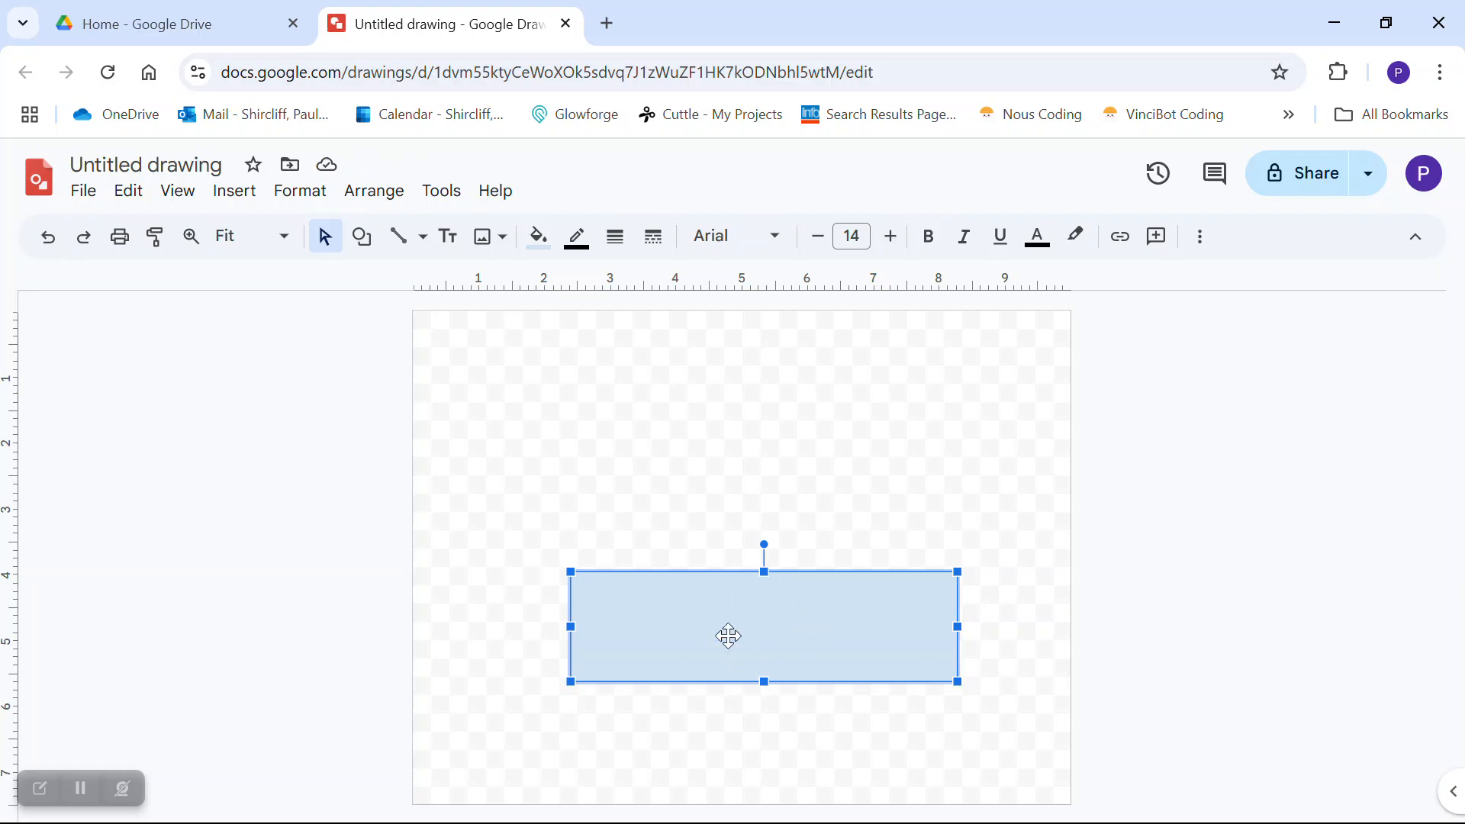
- Set the rectangle's fill color to Transparent so only its outline remains
left_click(539, 238)
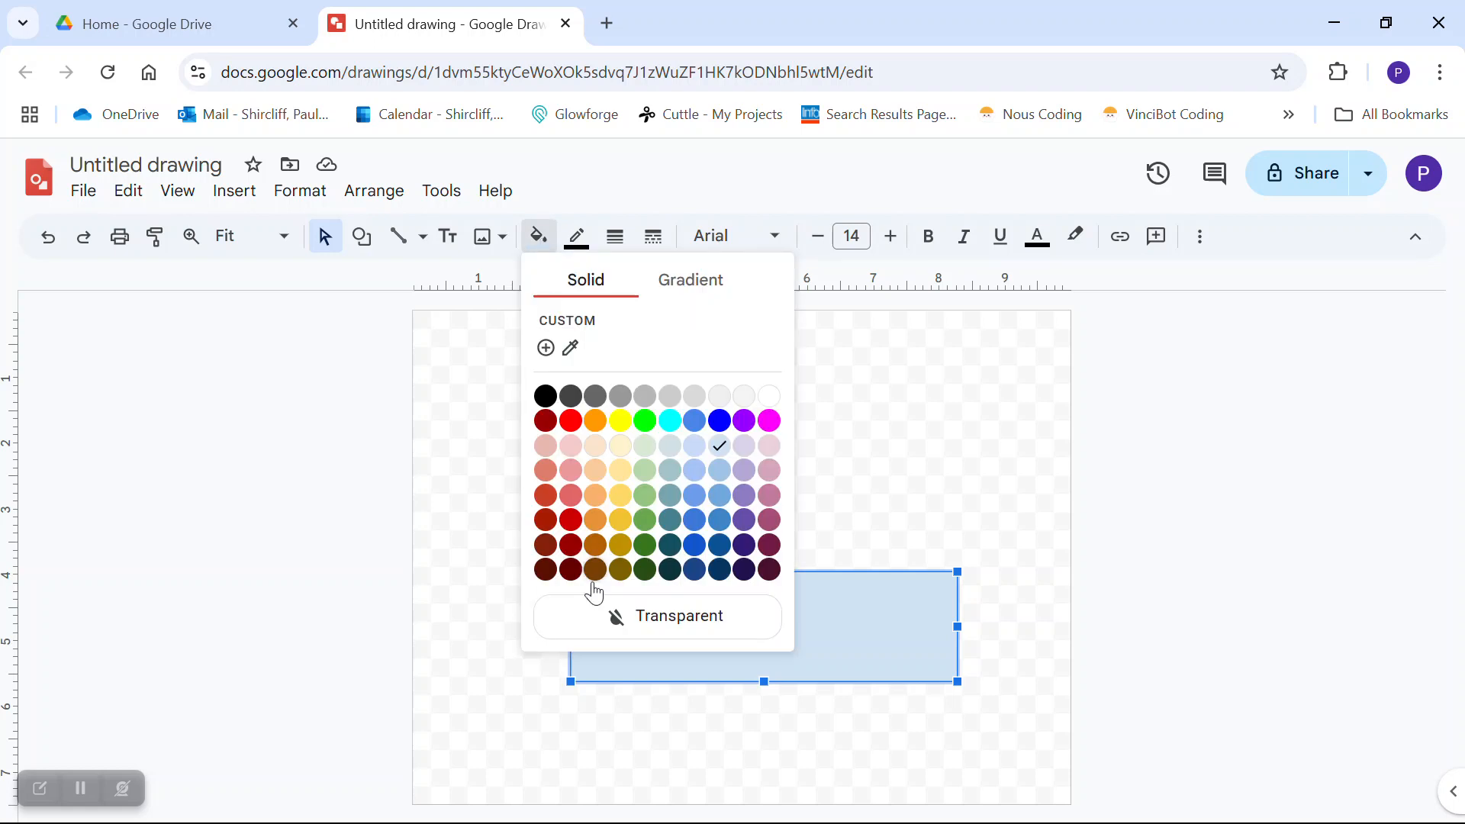
left_click(652, 625)
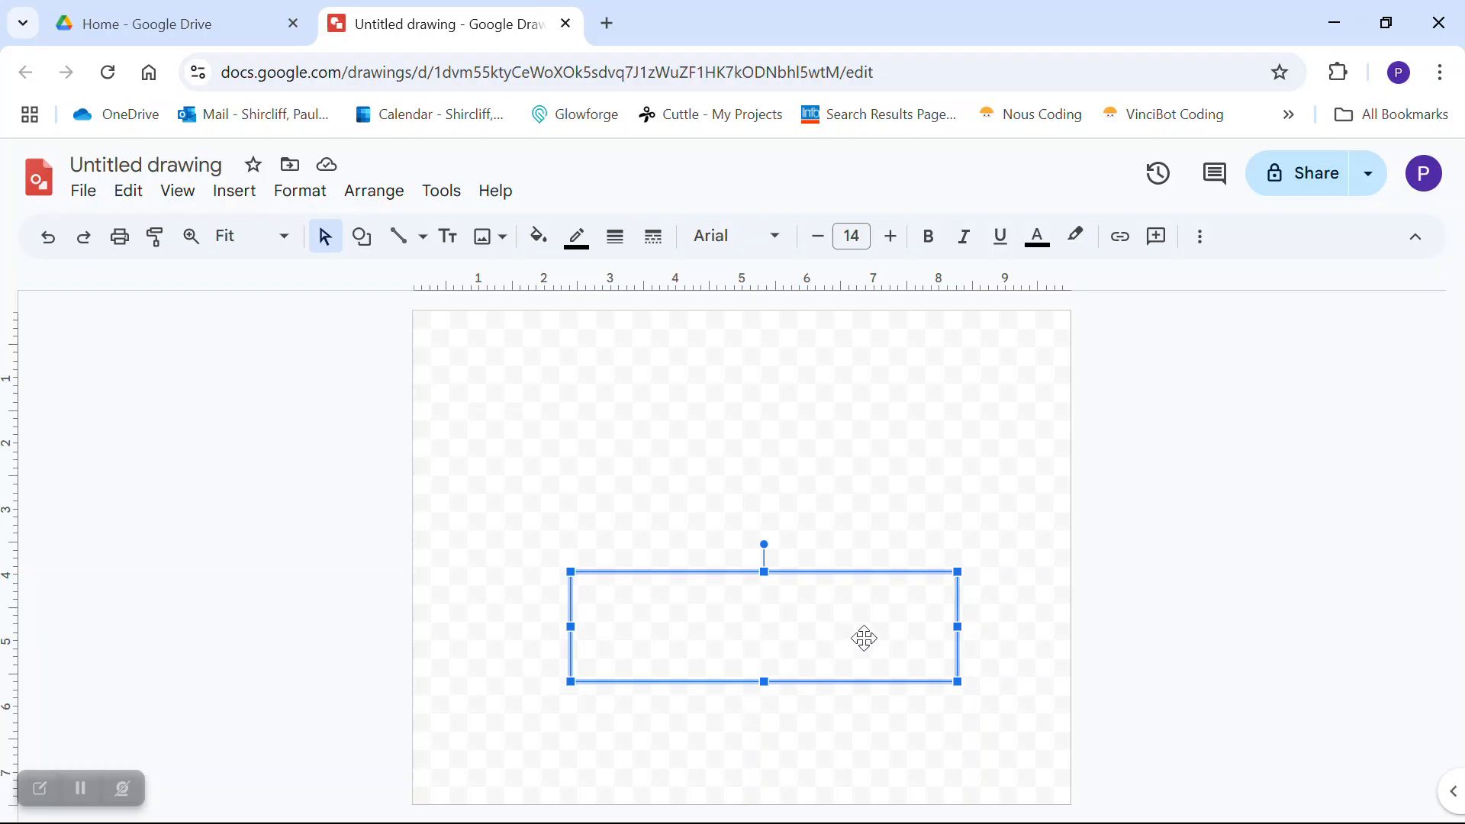
left_click(1201, 249)
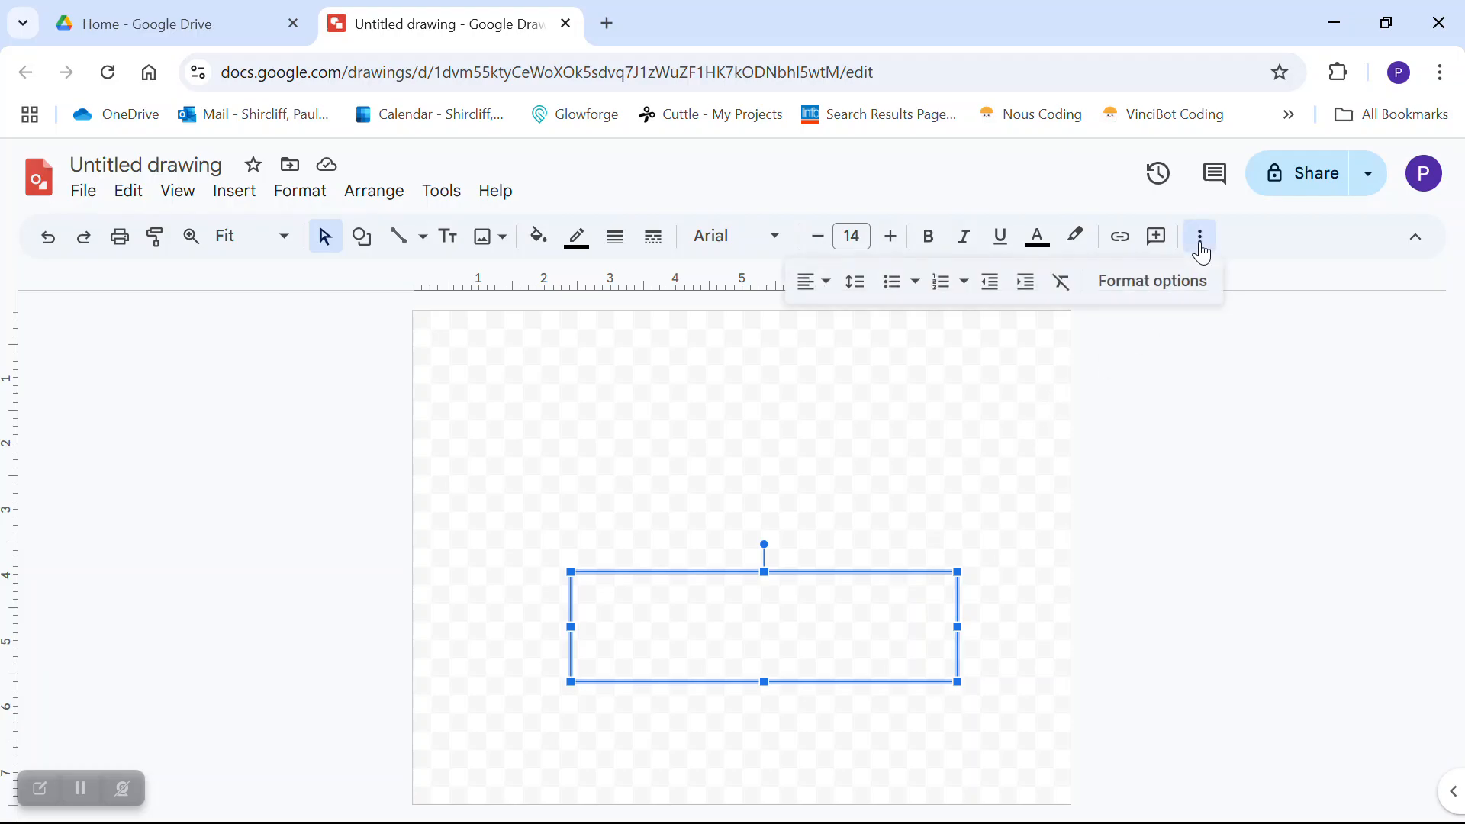
- Set the rectangle's Size & Rotation to width 5.5 in and height 0.75 in
left_click(1153, 295)
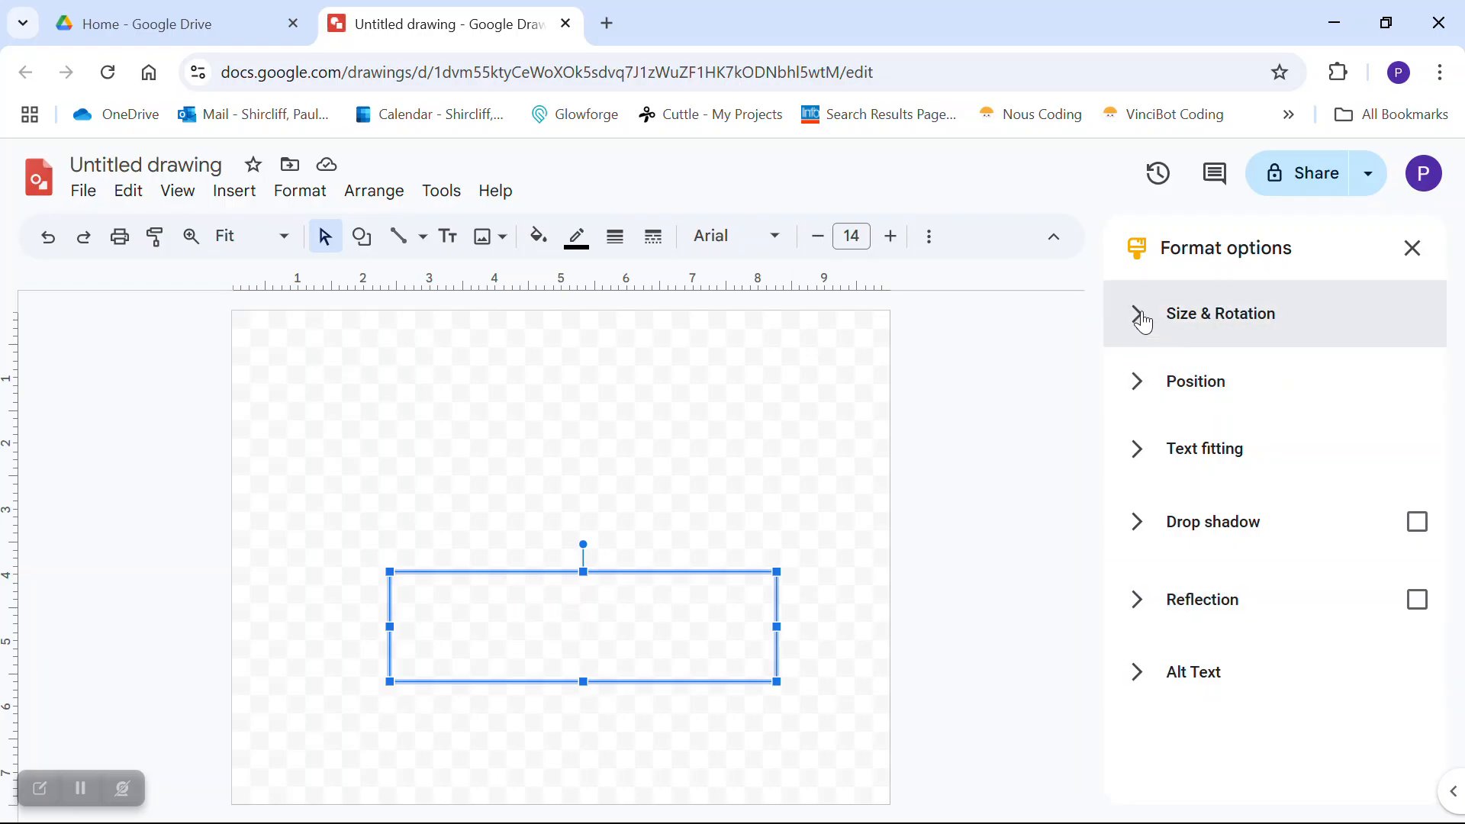
left_click(1142, 318)
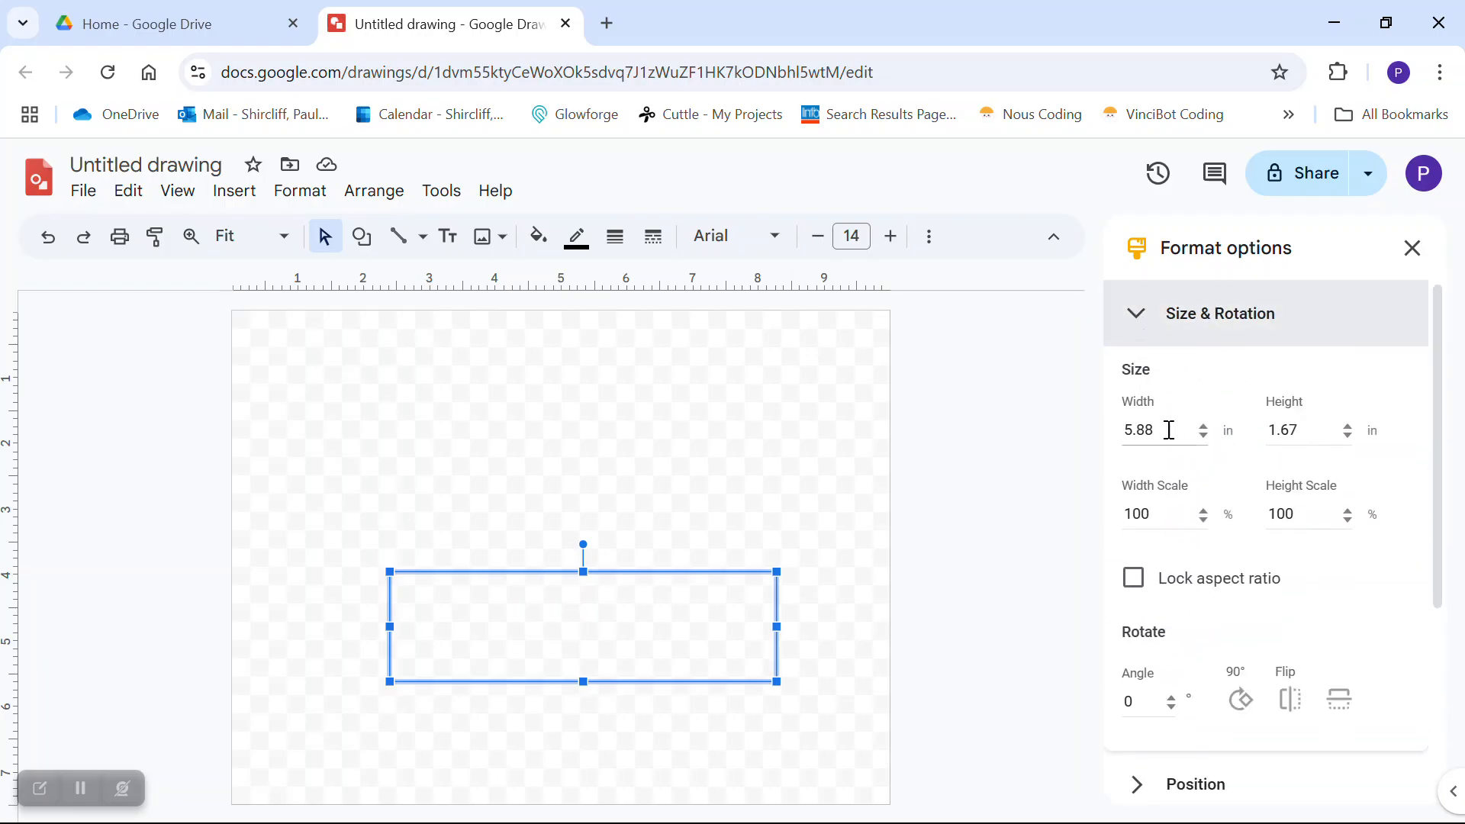
left_click(1164, 432)
key("BackSpace")
key("BackSpace")
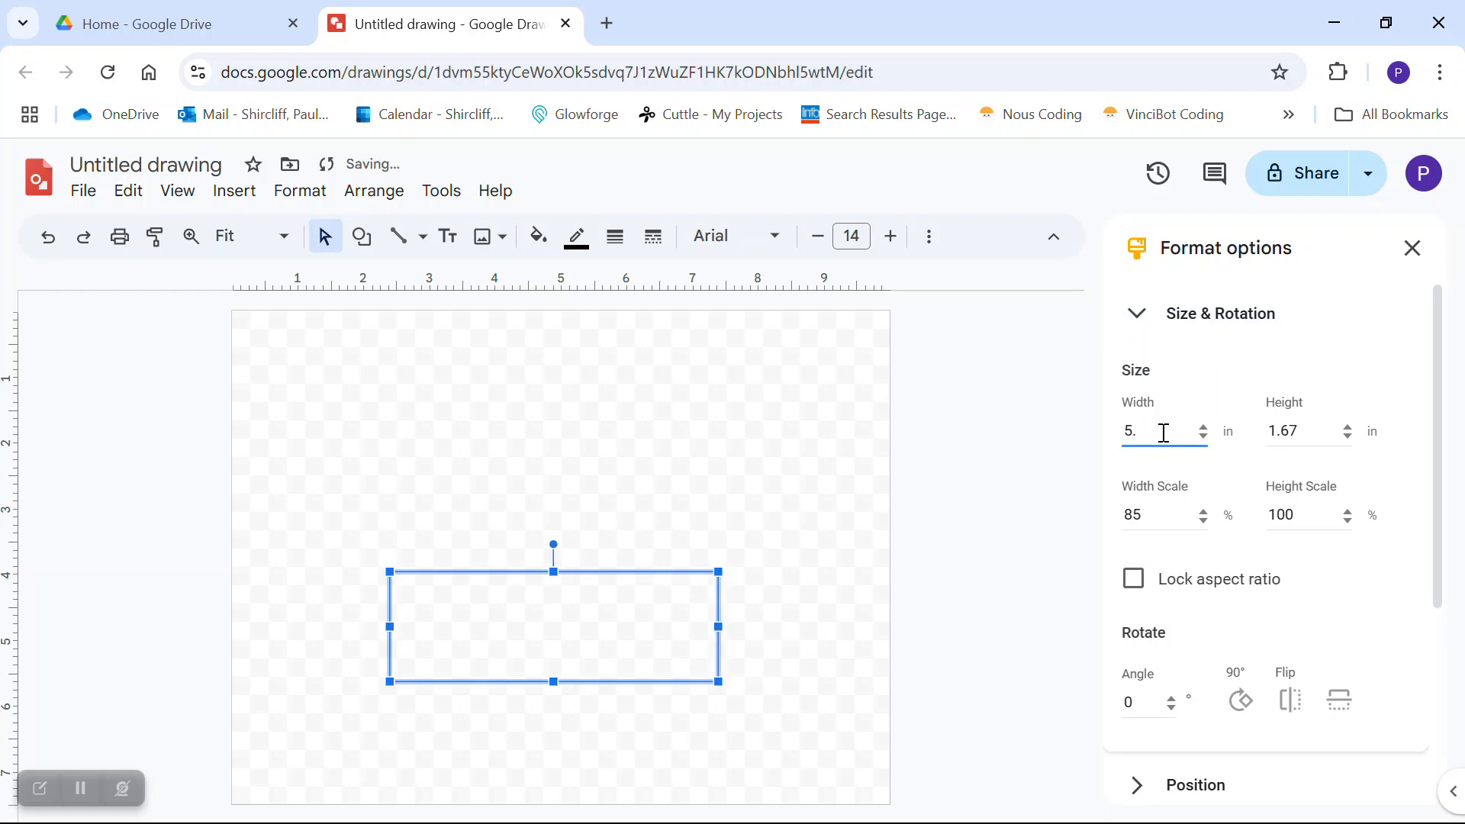
type("5")
key("Tab")
type("0.75")
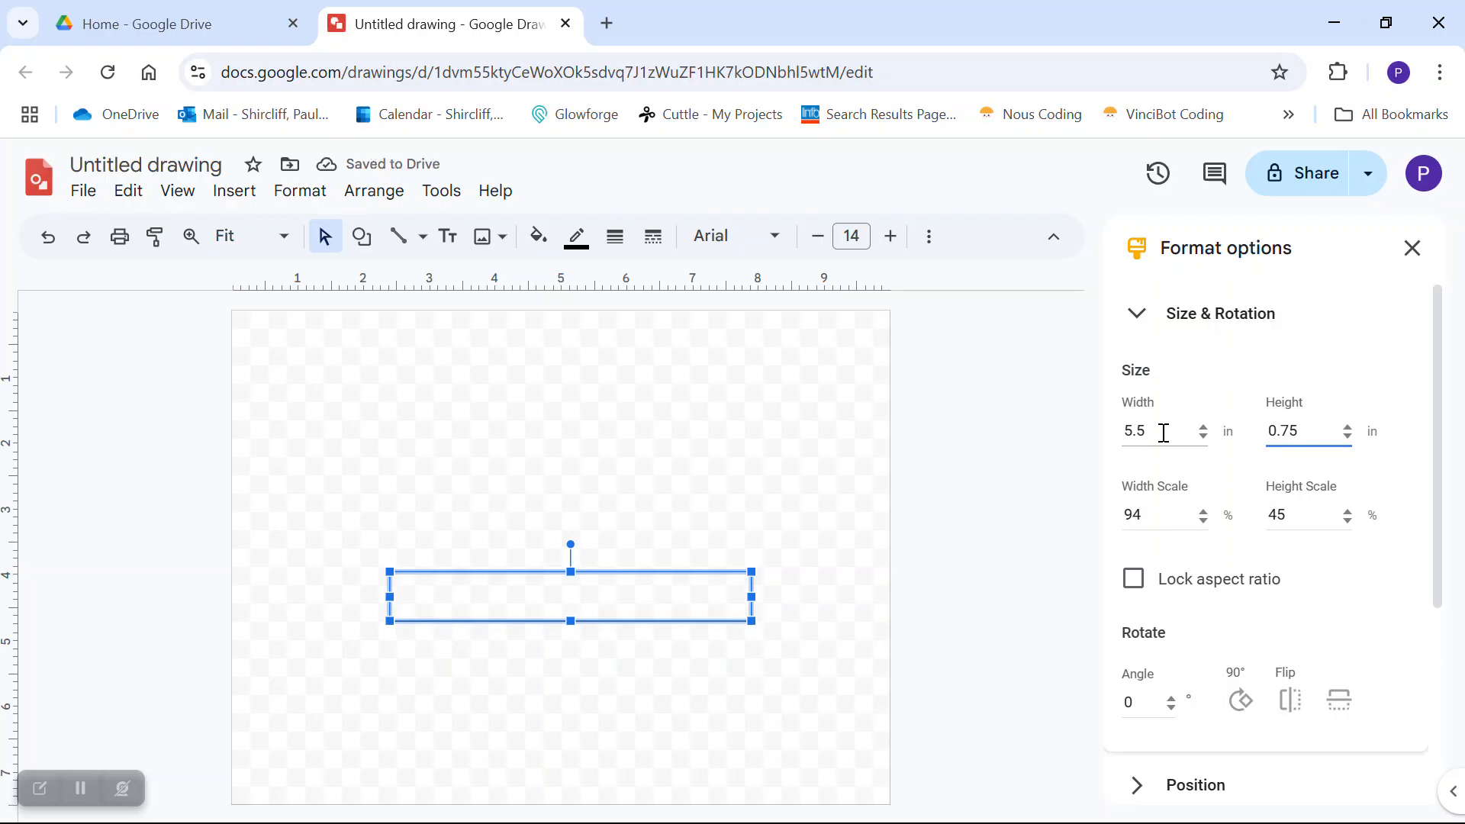
left_click(788, 517)
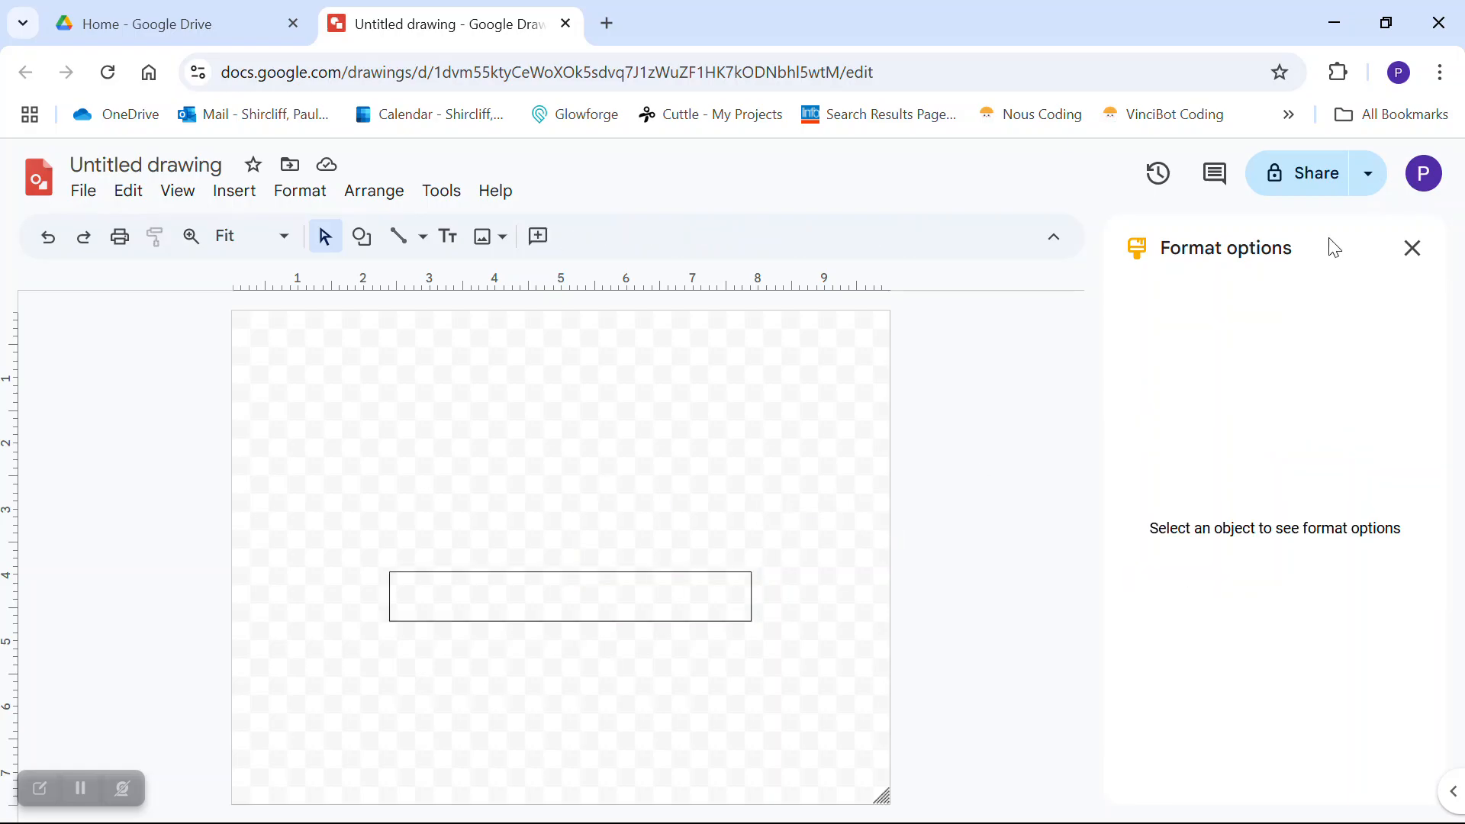
left_click(1411, 250)
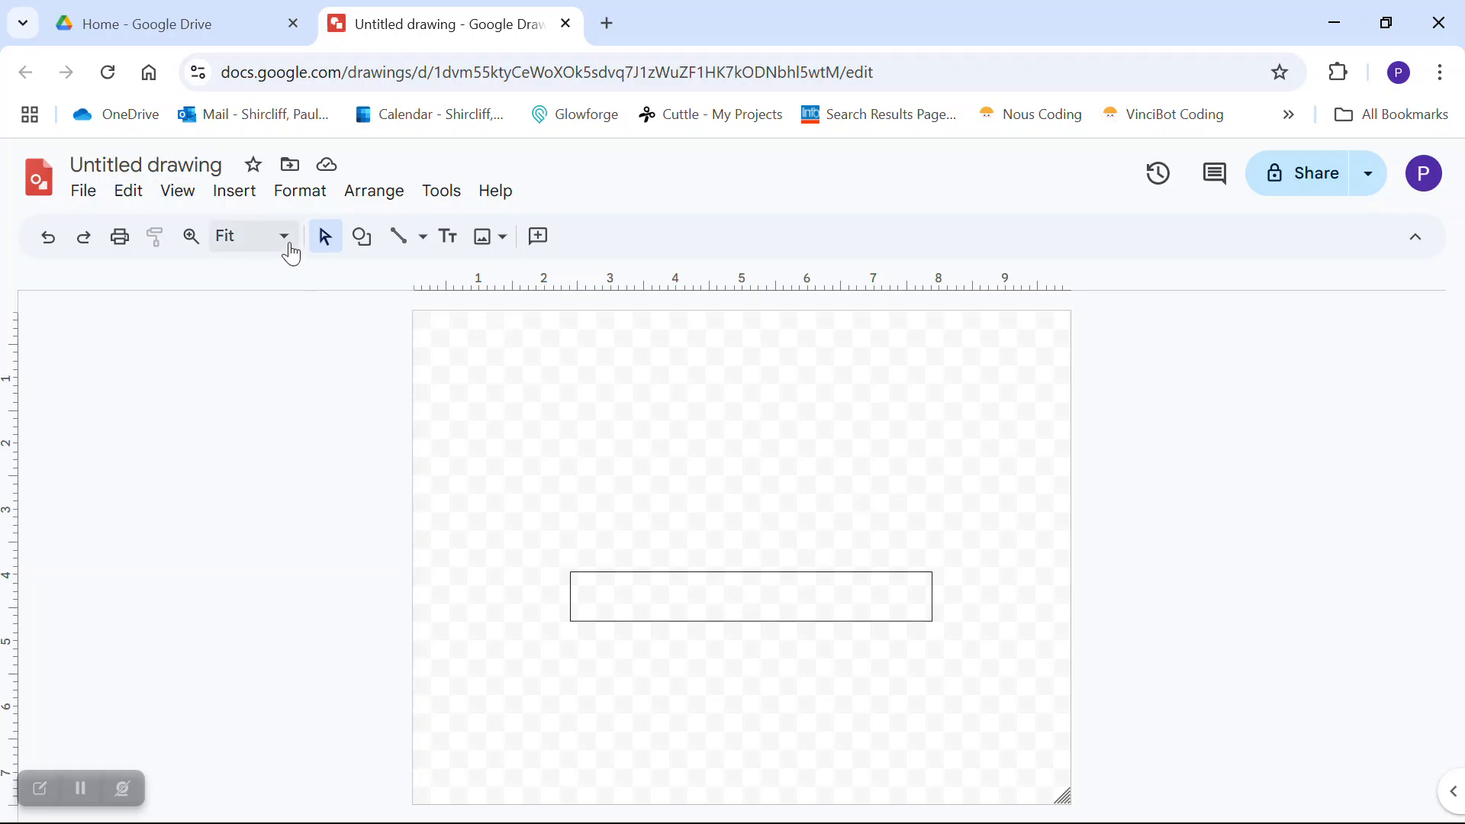
- Zoom the page to 100% and select the Curve line tool
left_click(175, 195)
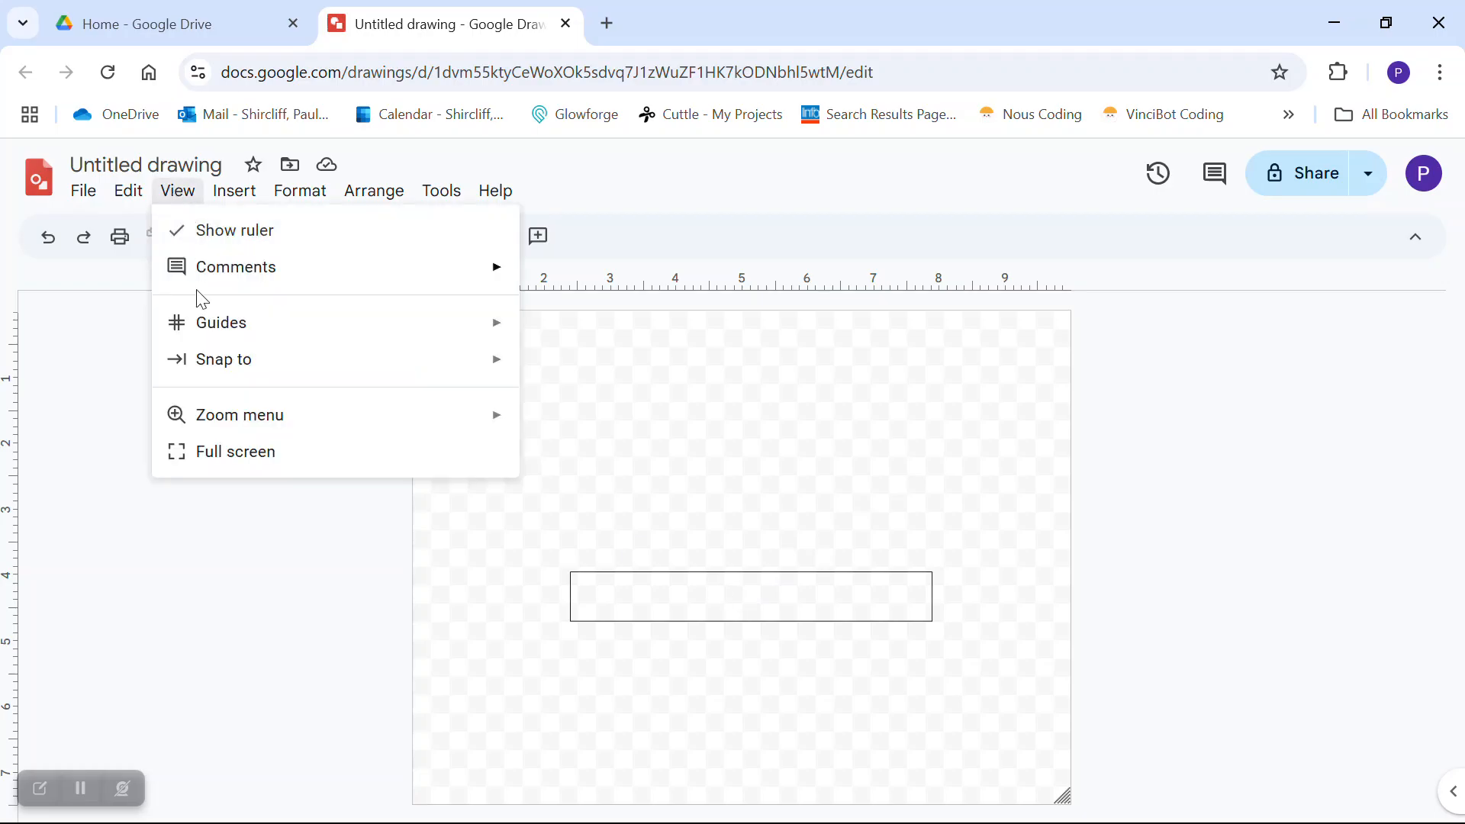
mouse_move(302, 416)
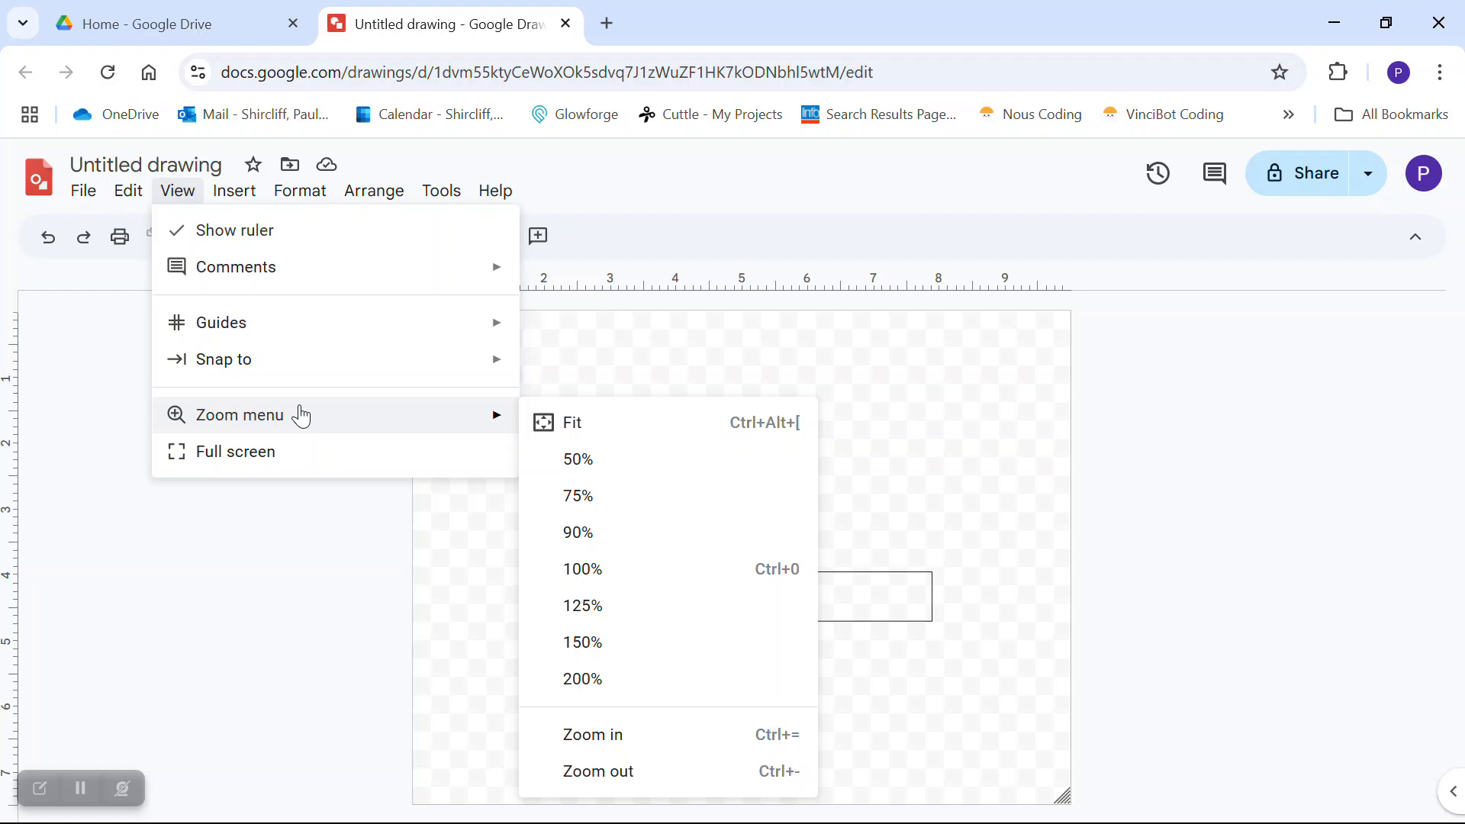
left_click(281, 550)
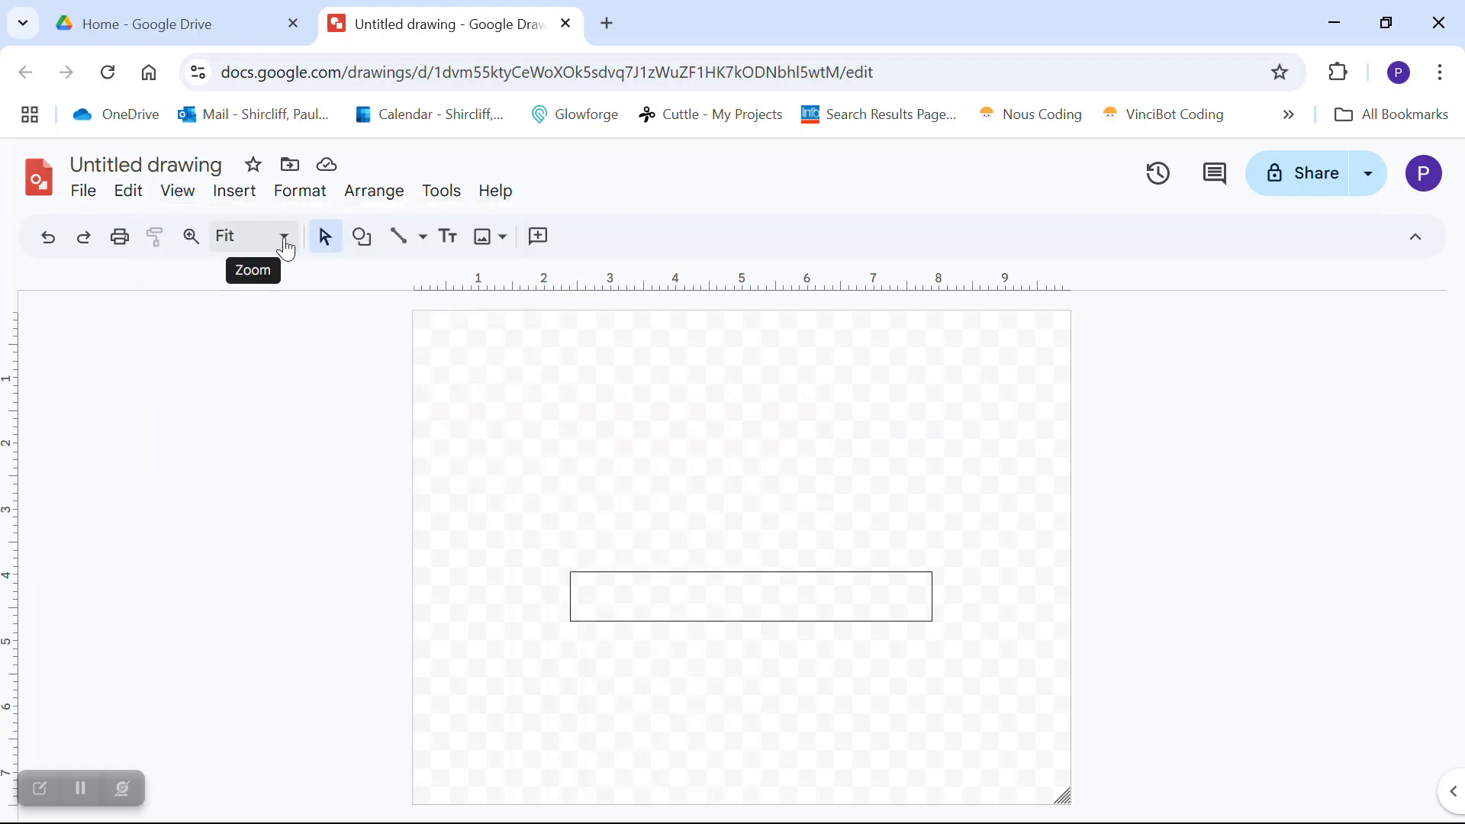
left_click(284, 238)
left_click(240, 445)
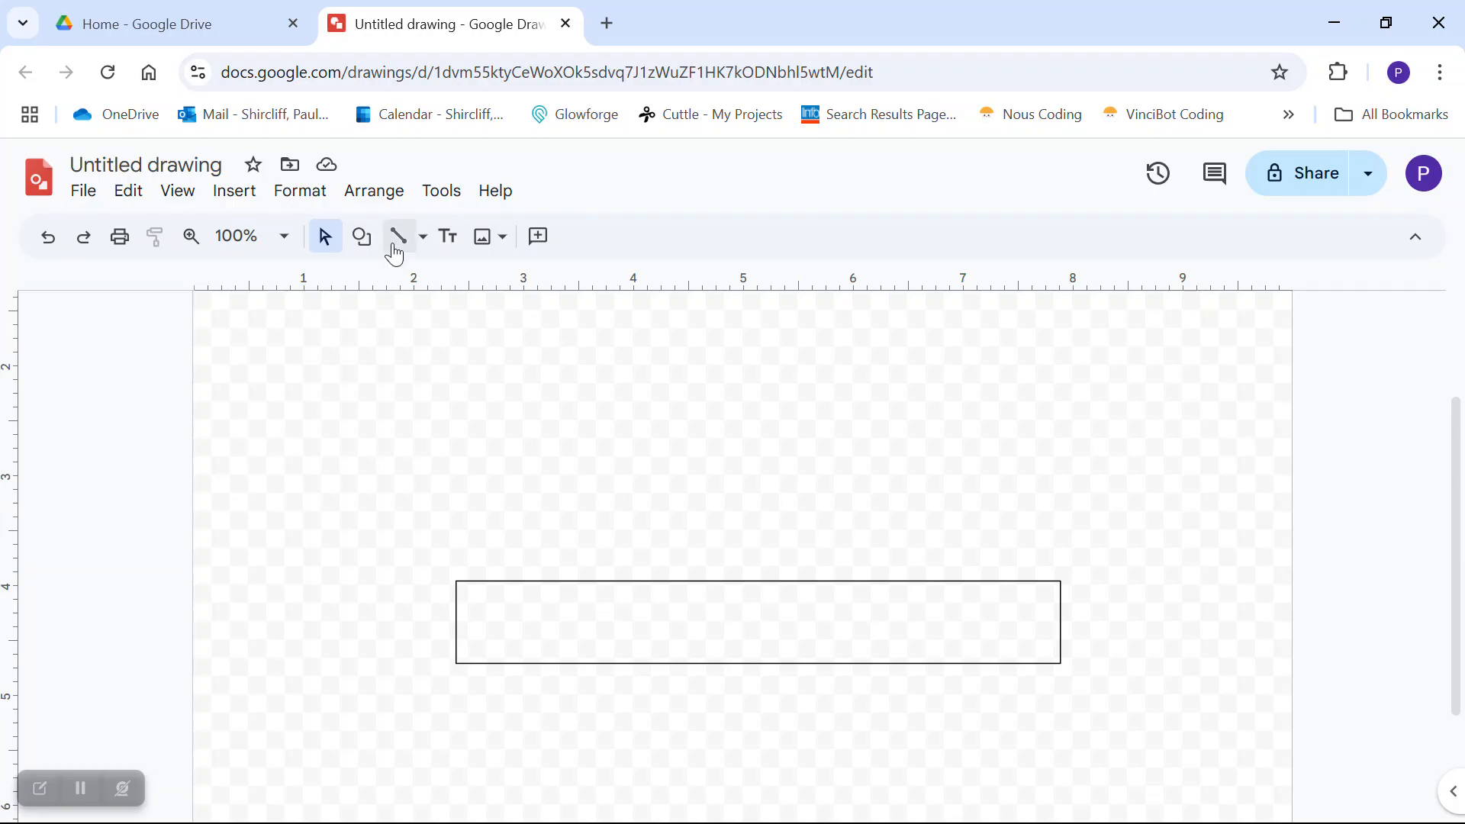
left_click(423, 236)
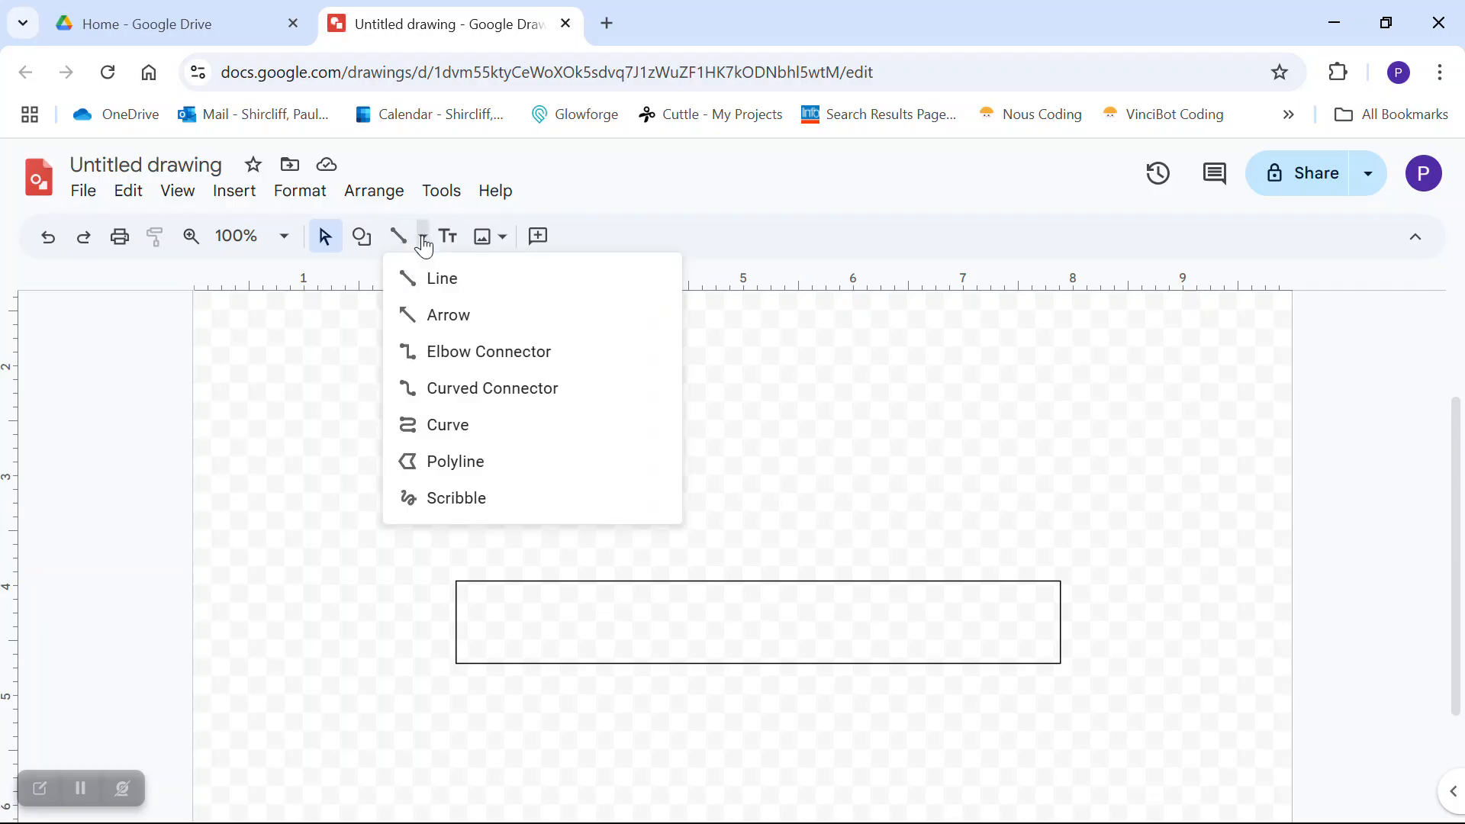
left_click(449, 426)
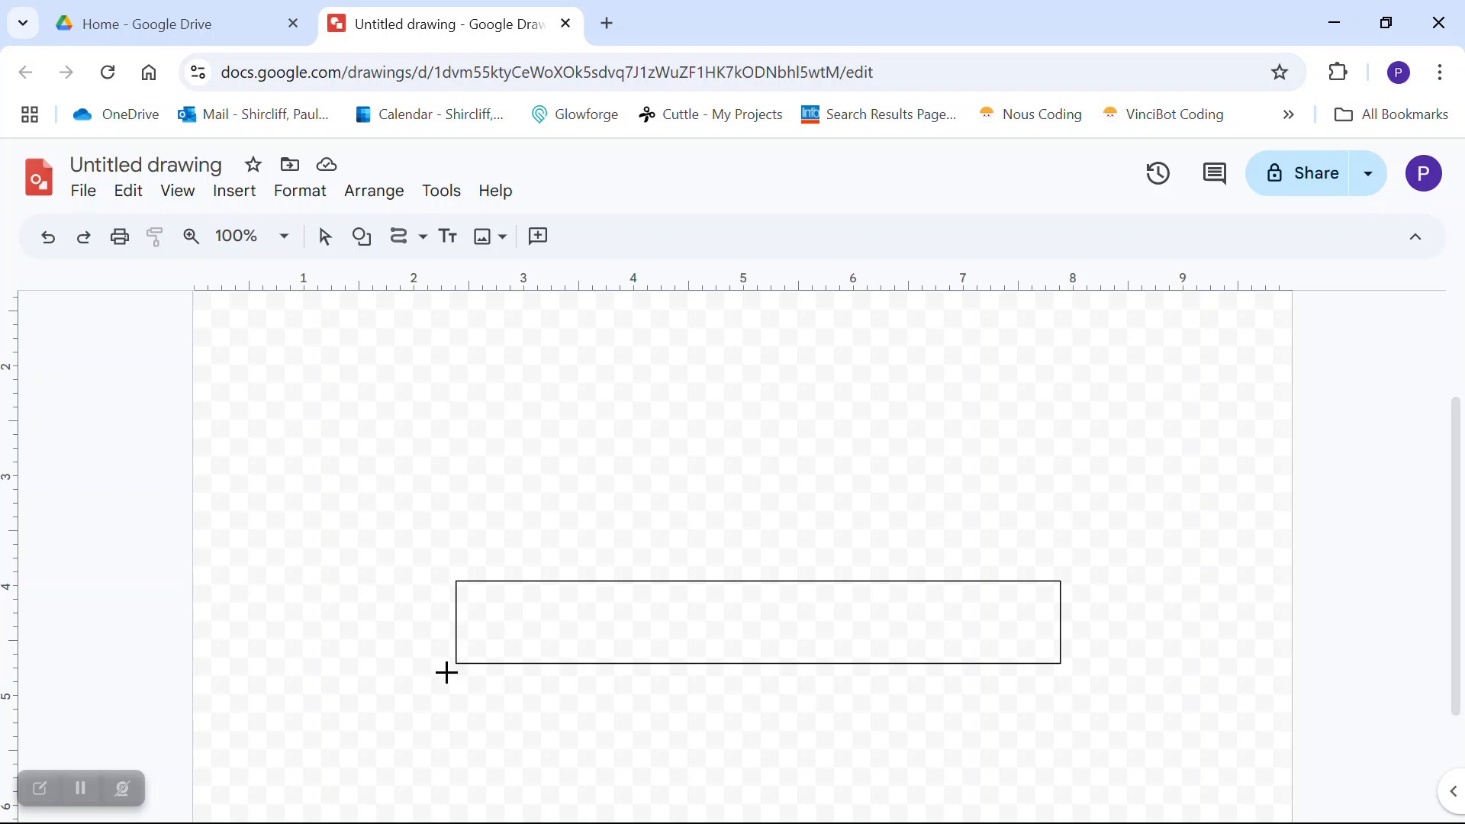
- Draw a closed curve around the rectangle and give it a transparent fill
mouse_move(447, 673)
left_mouse_down()
mouse_move(412, 651)
mouse_move(399, 605)
mouse_move(402, 575)
mouse_move(445, 529)
mouse_move(746, 543)
mouse_move(937, 412)
mouse_move(1078, 425)
mouse_move(1122, 473)
mouse_move(1121, 618)
mouse_move(1099, 674)
mouse_move(451, 671)
left_mouse_up()
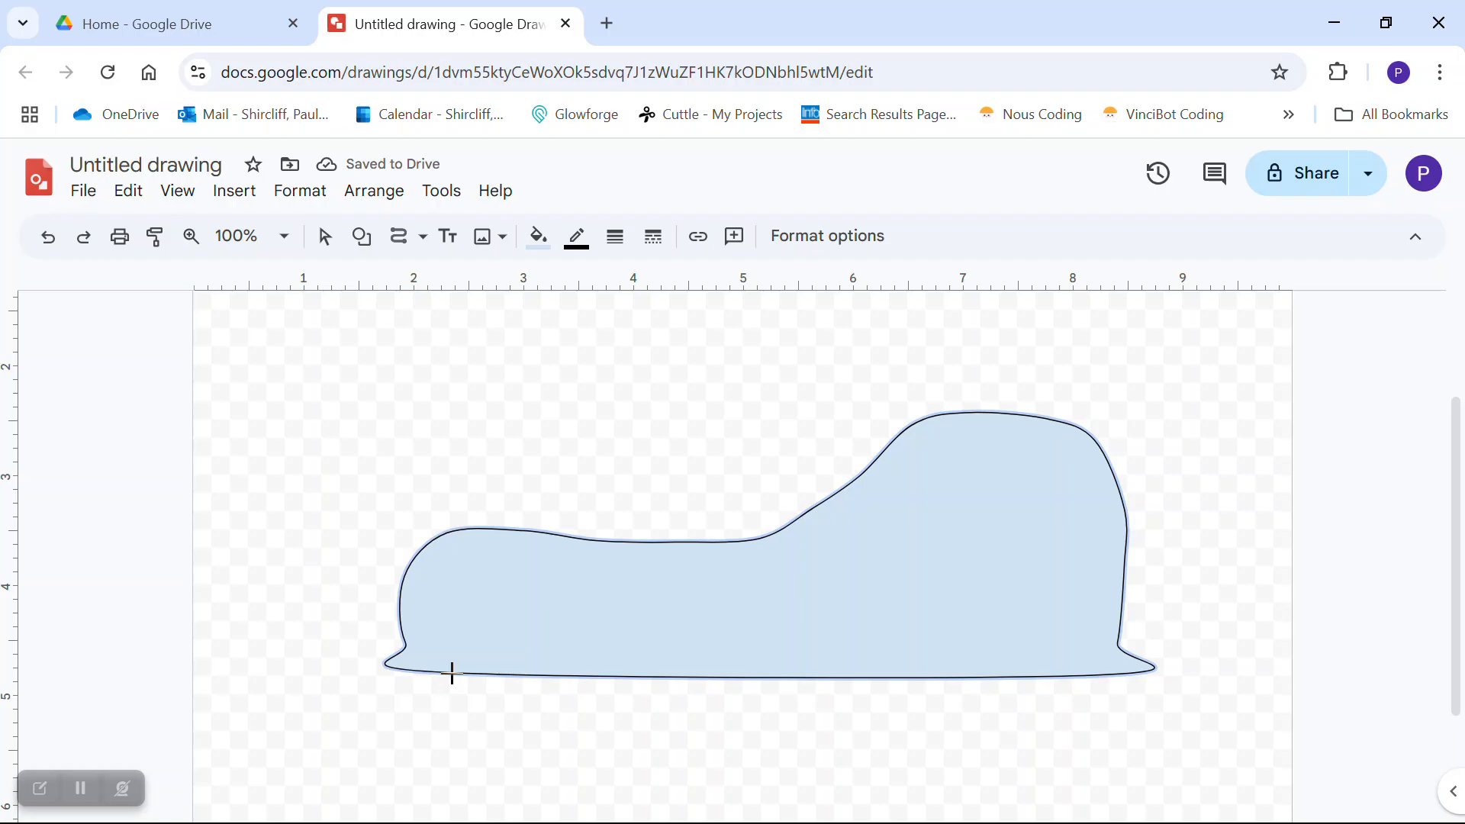
left_click(538, 239)
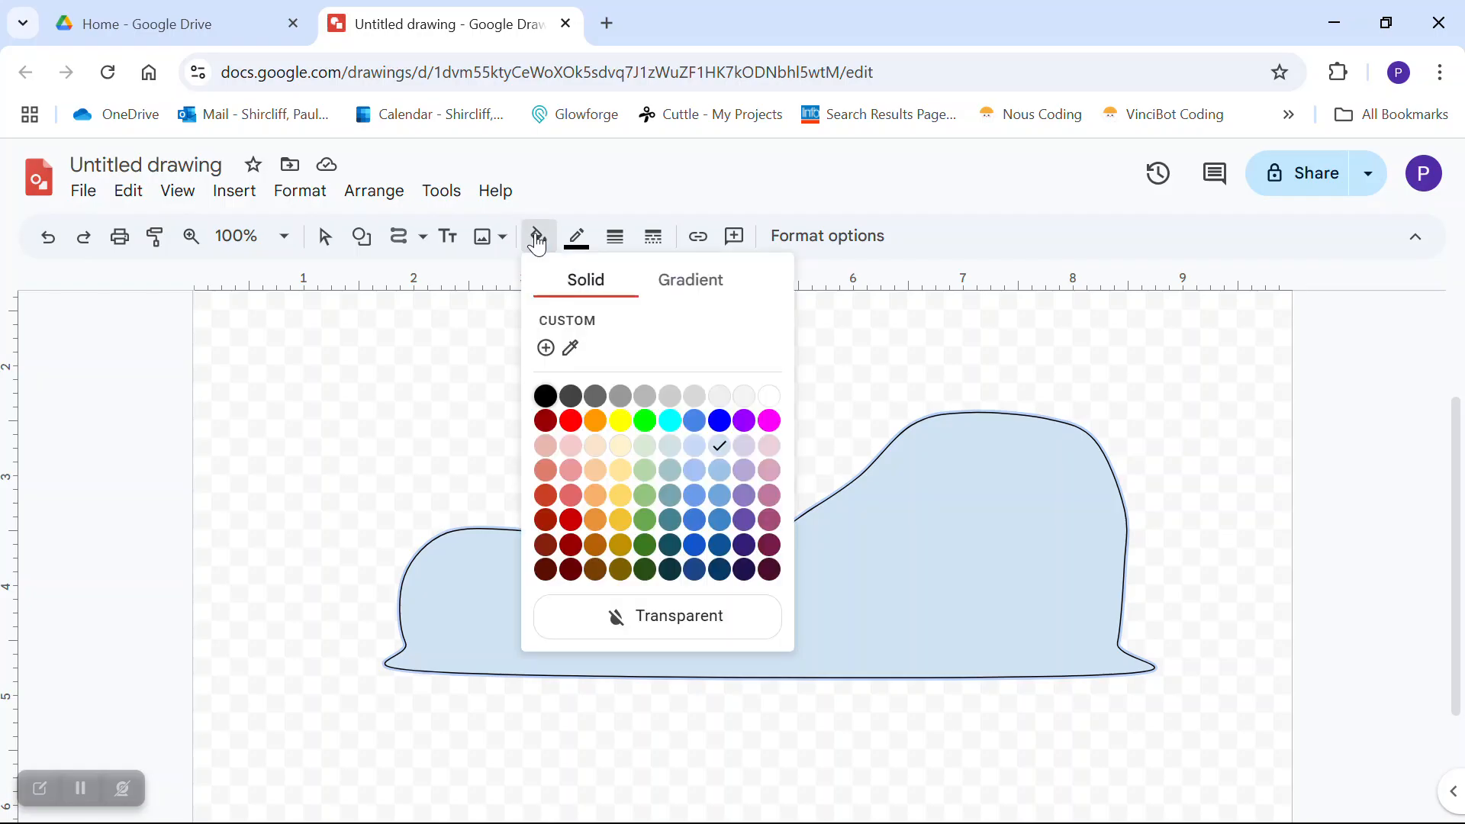
left_click(663, 624)
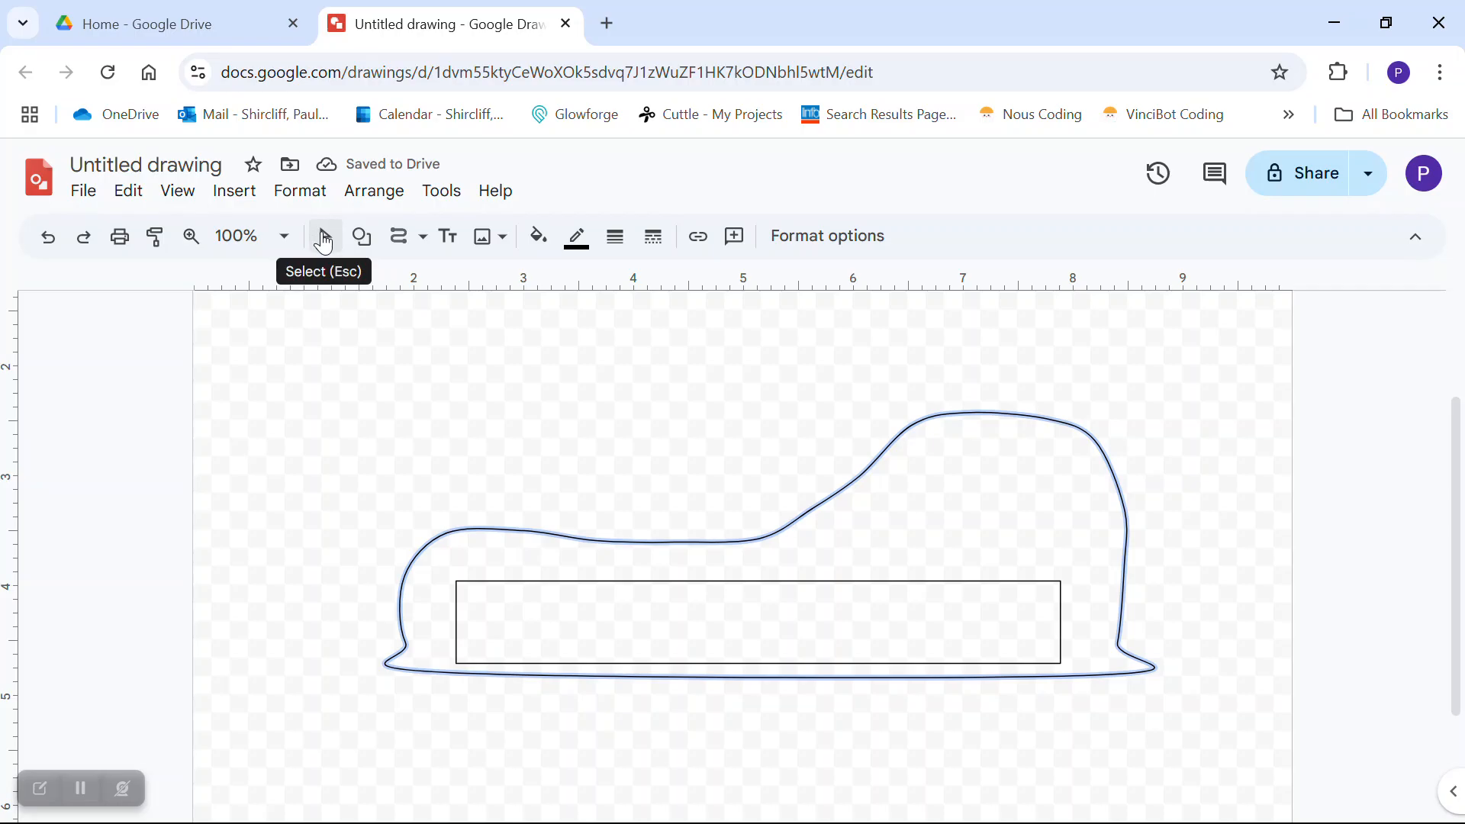
left_click(325, 241)
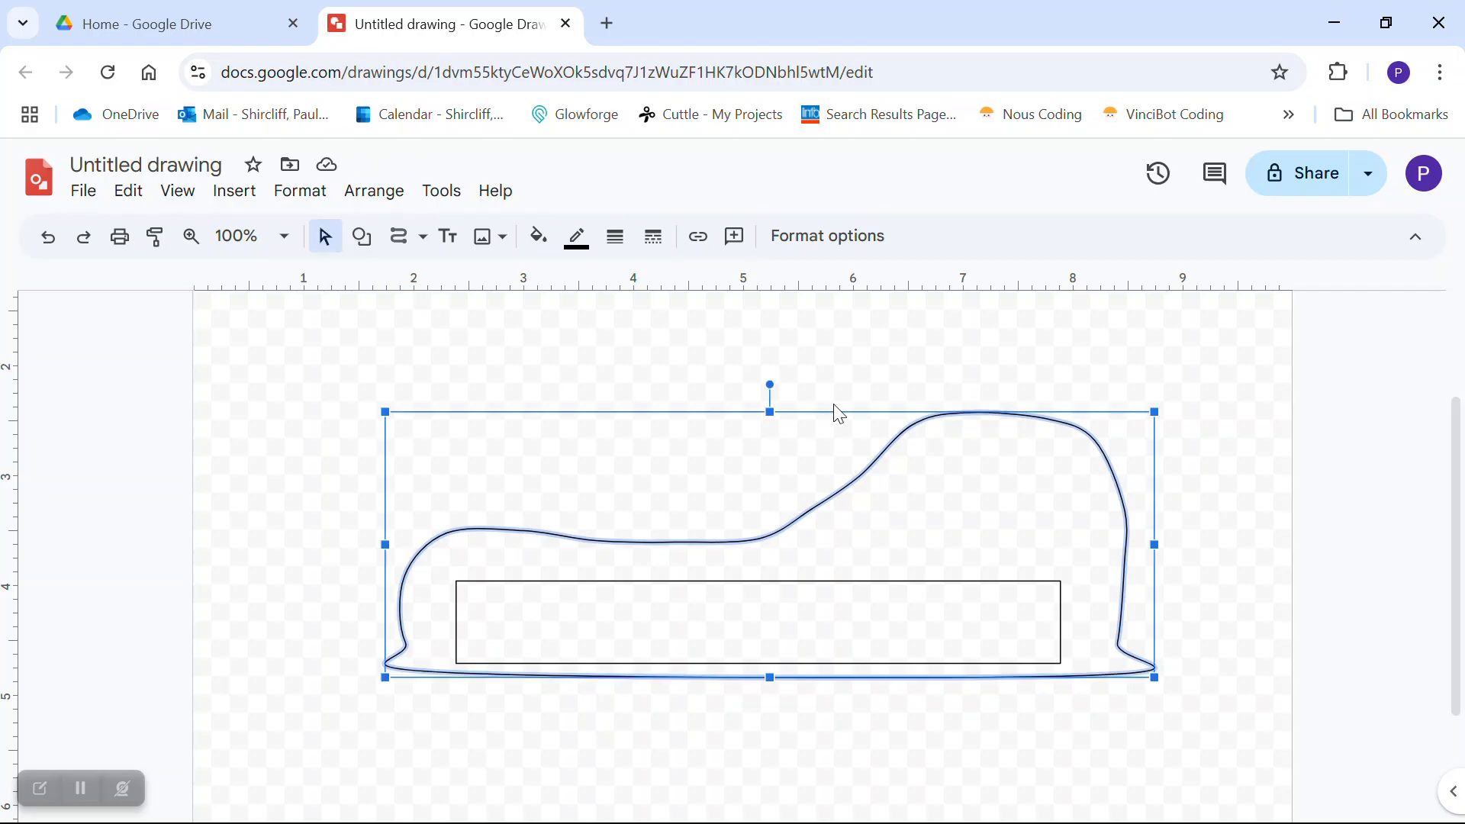
- Drag the curve's points to tighten it around the rectangle, raising a peak at upper left
double_click(887, 445)
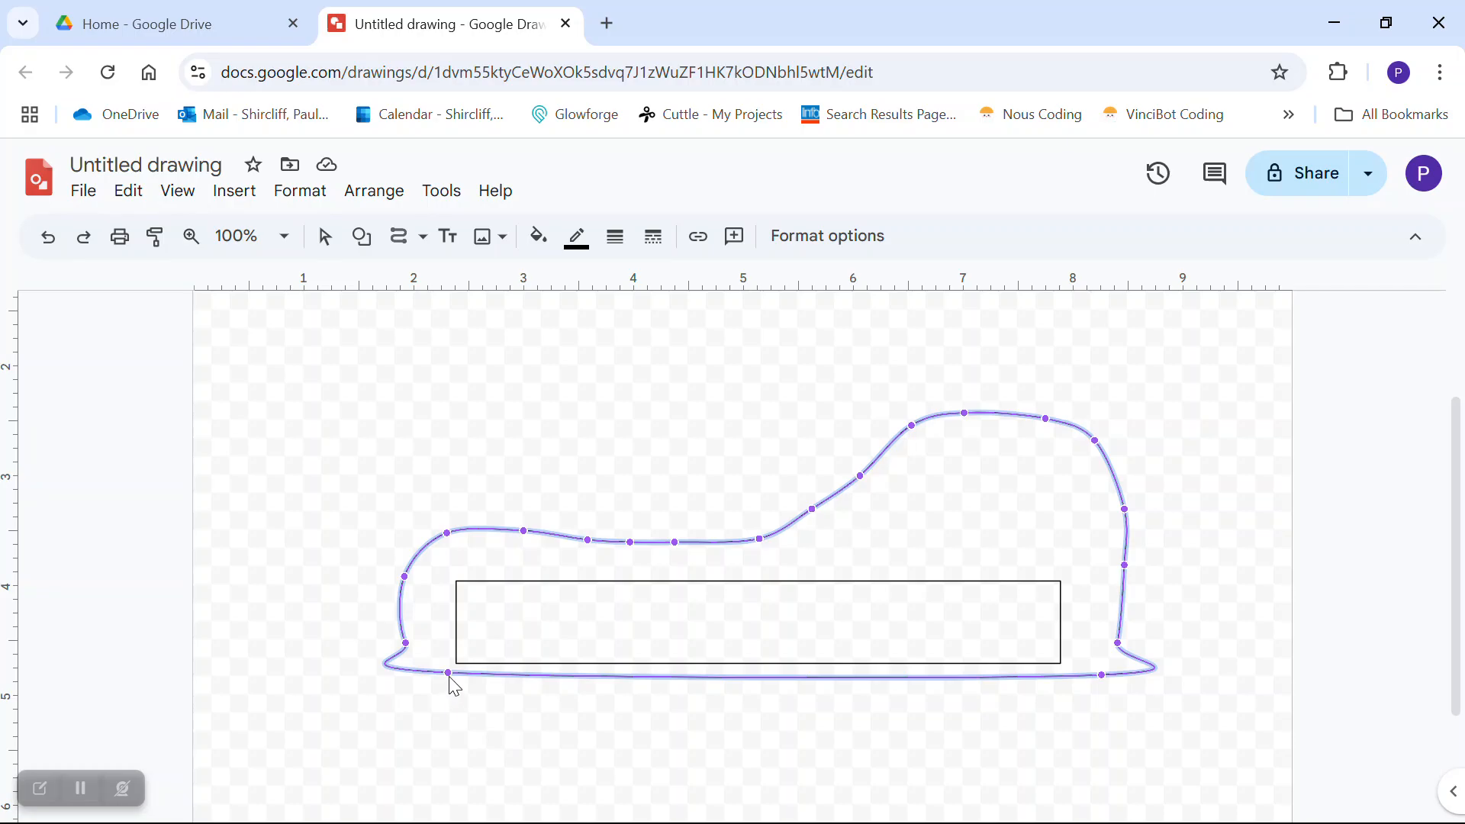
left_click_drag(448, 674, 505, 670)
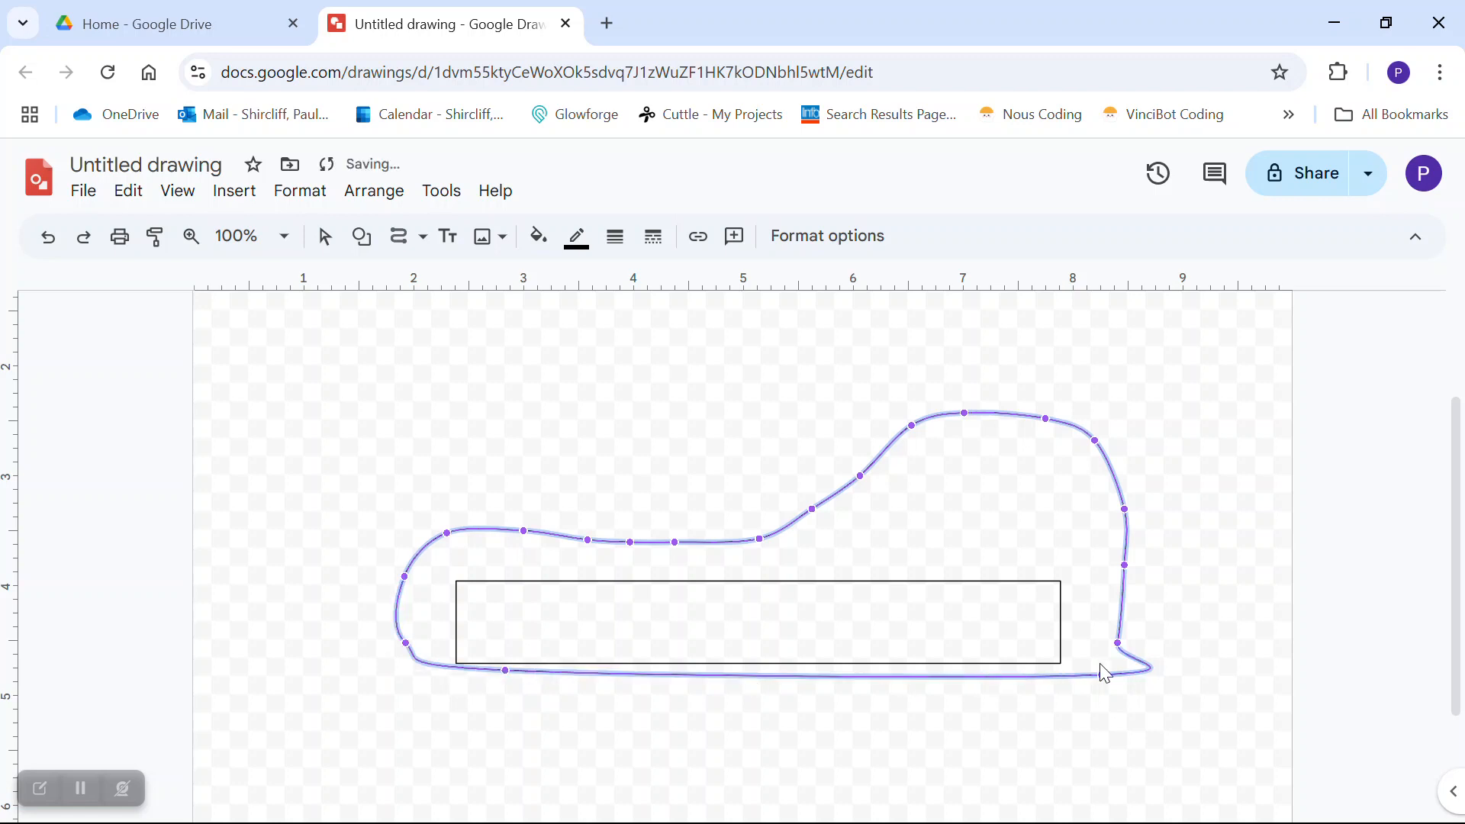
left_click_drag(1102, 674, 1030, 670)
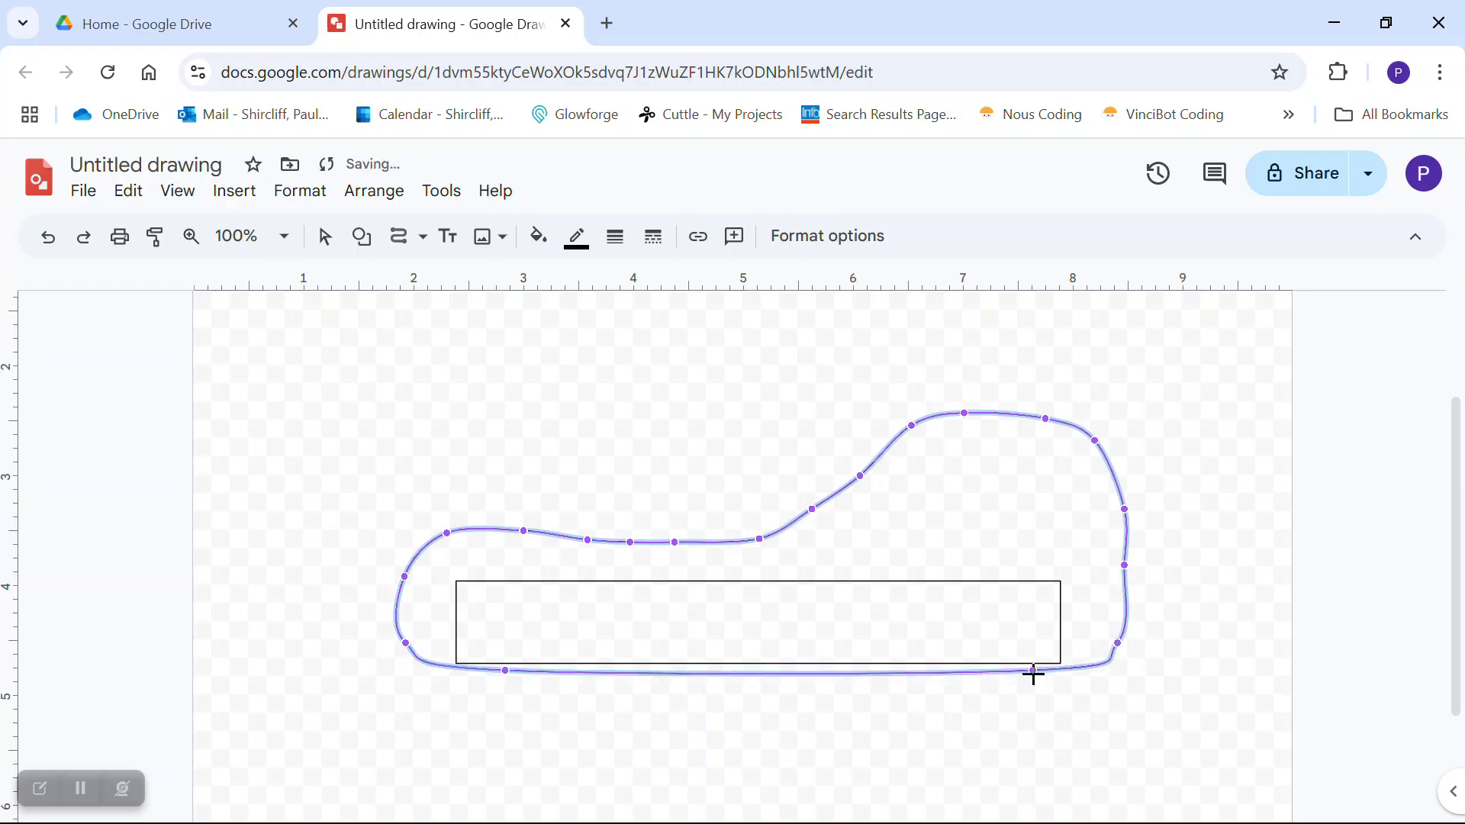
mouse_move(1115, 644)
left_mouse_down()
mouse_move(1159, 643)
mouse_move(1102, 602)
mouse_move(1113, 623)
left_mouse_up()
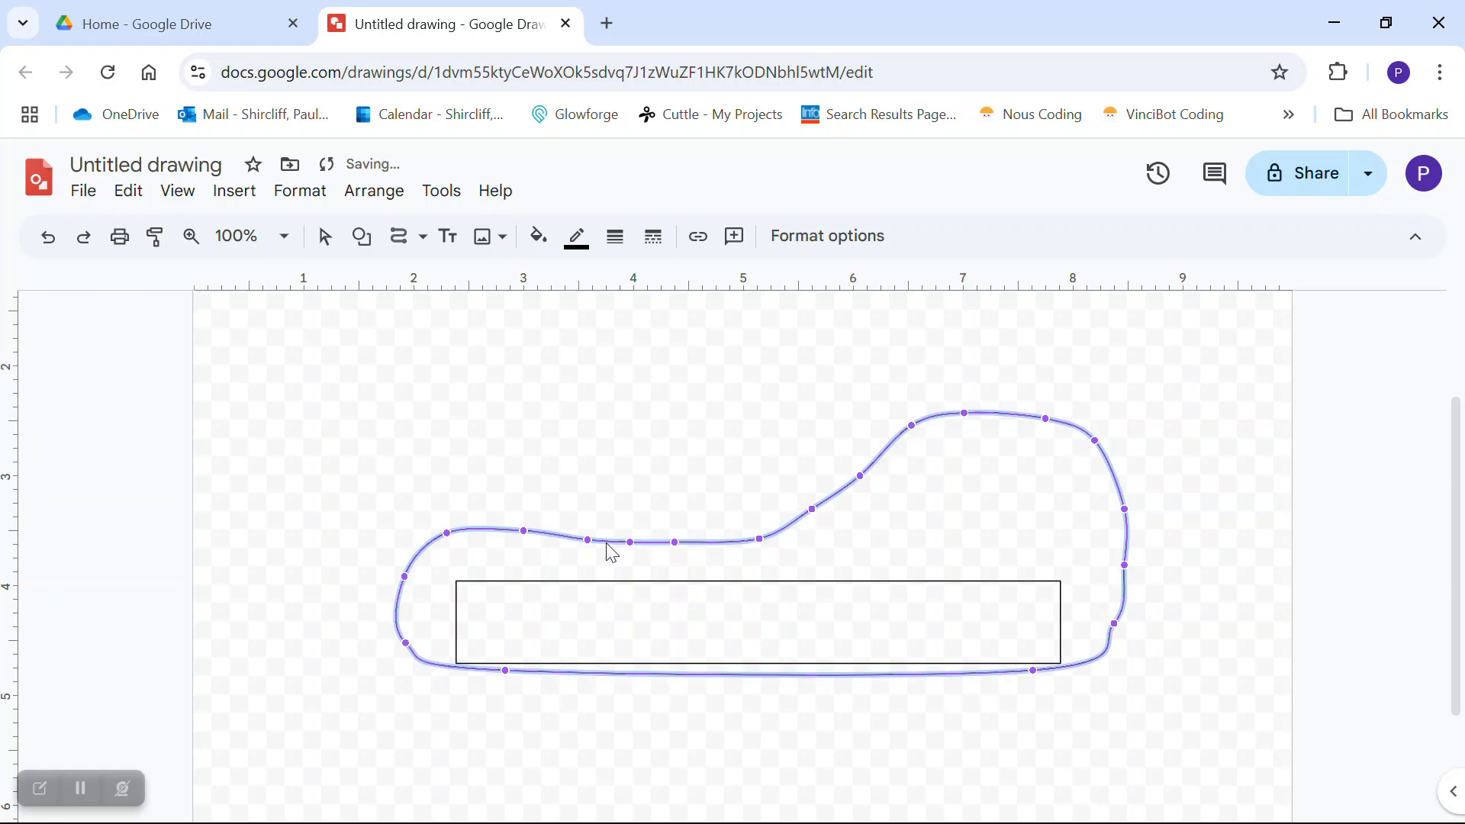
left_click_drag(589, 540, 633, 461)
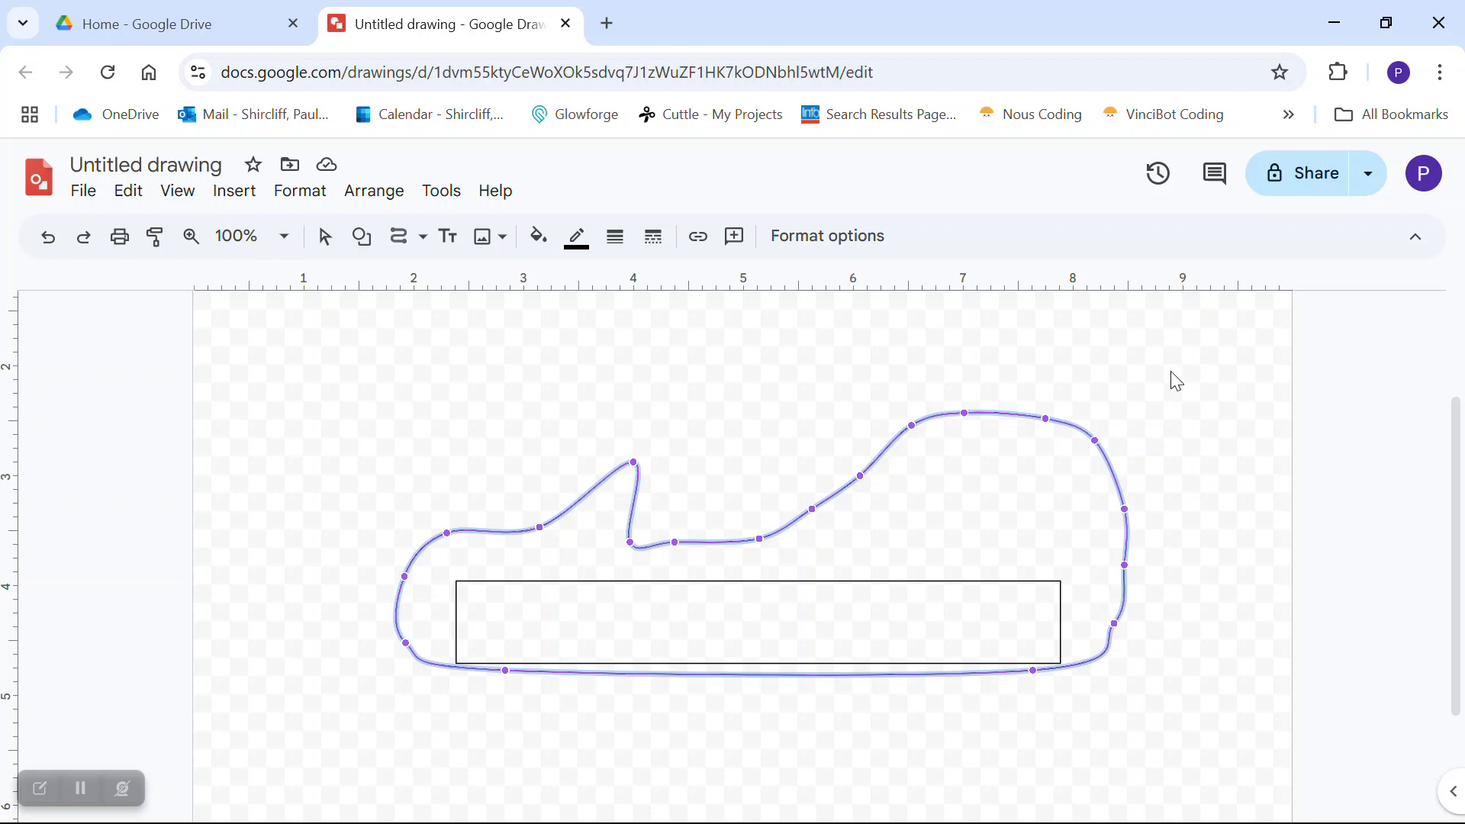
key("Escape")
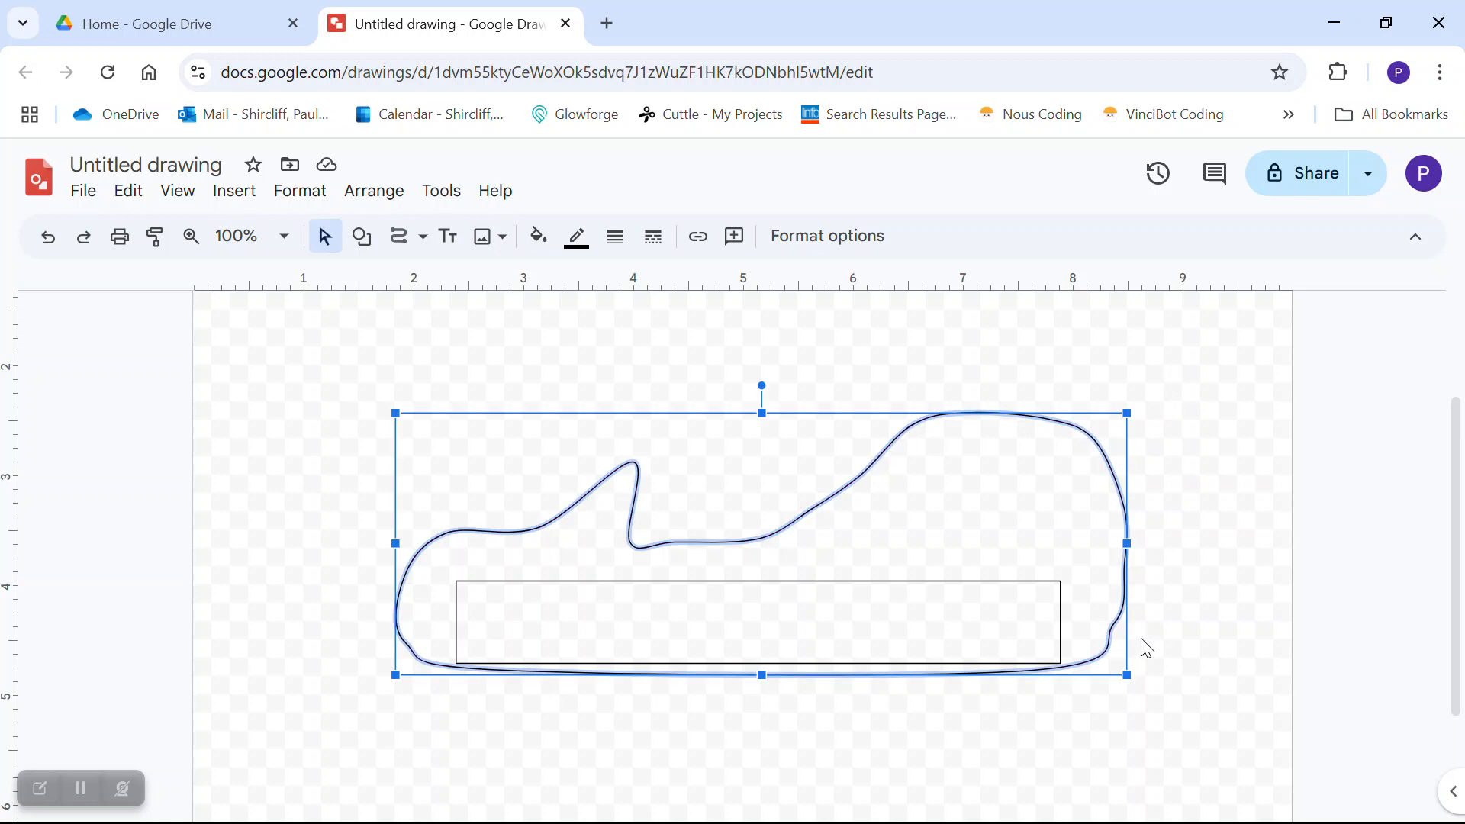
- Drag and arrow-nudge the curved outline until it encloses the rectangle, then view its size
left_click(861, 757)
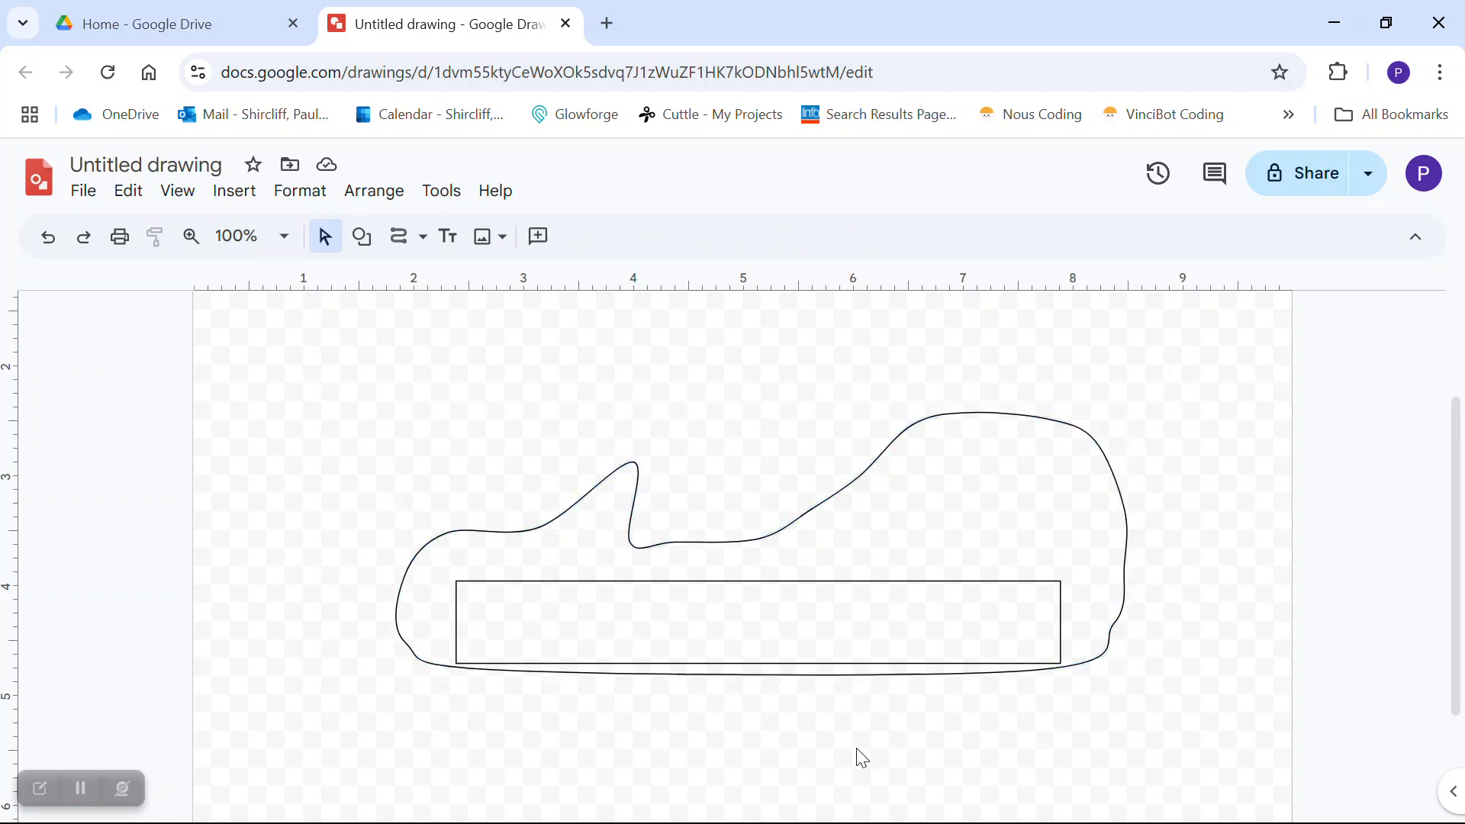
left_click(541, 675)
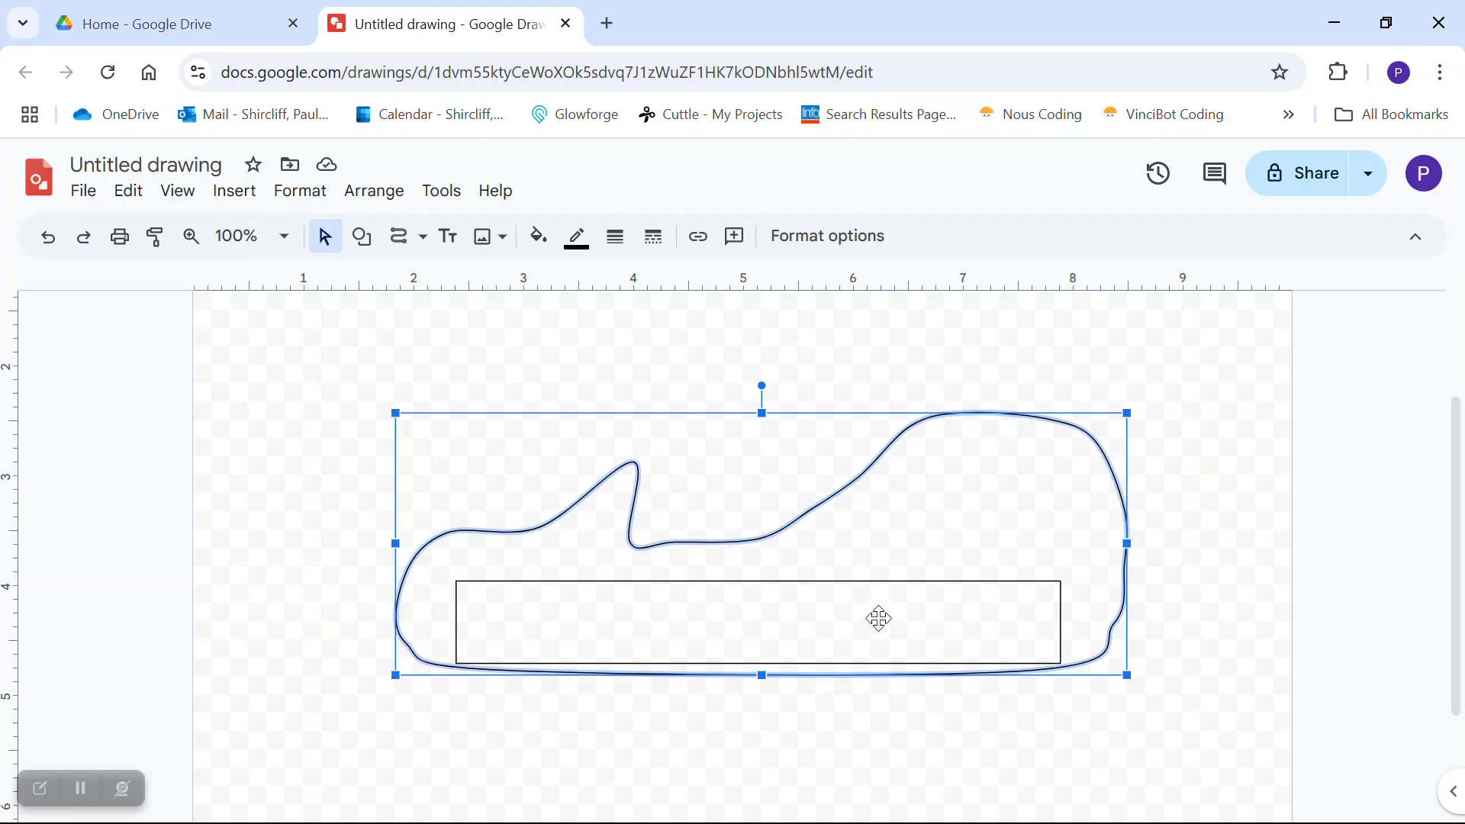
left_click(824, 739)
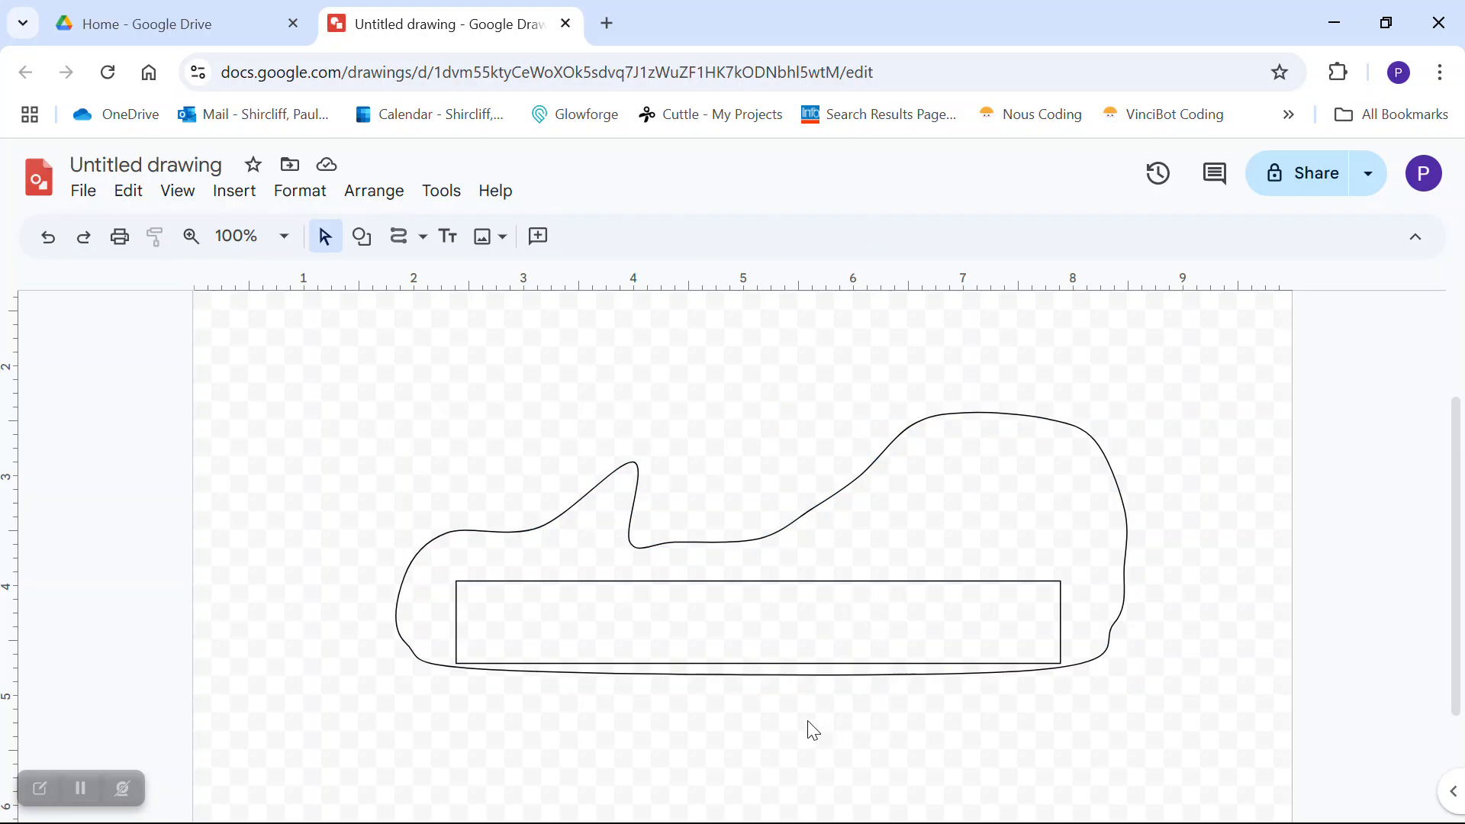
left_click(764, 675)
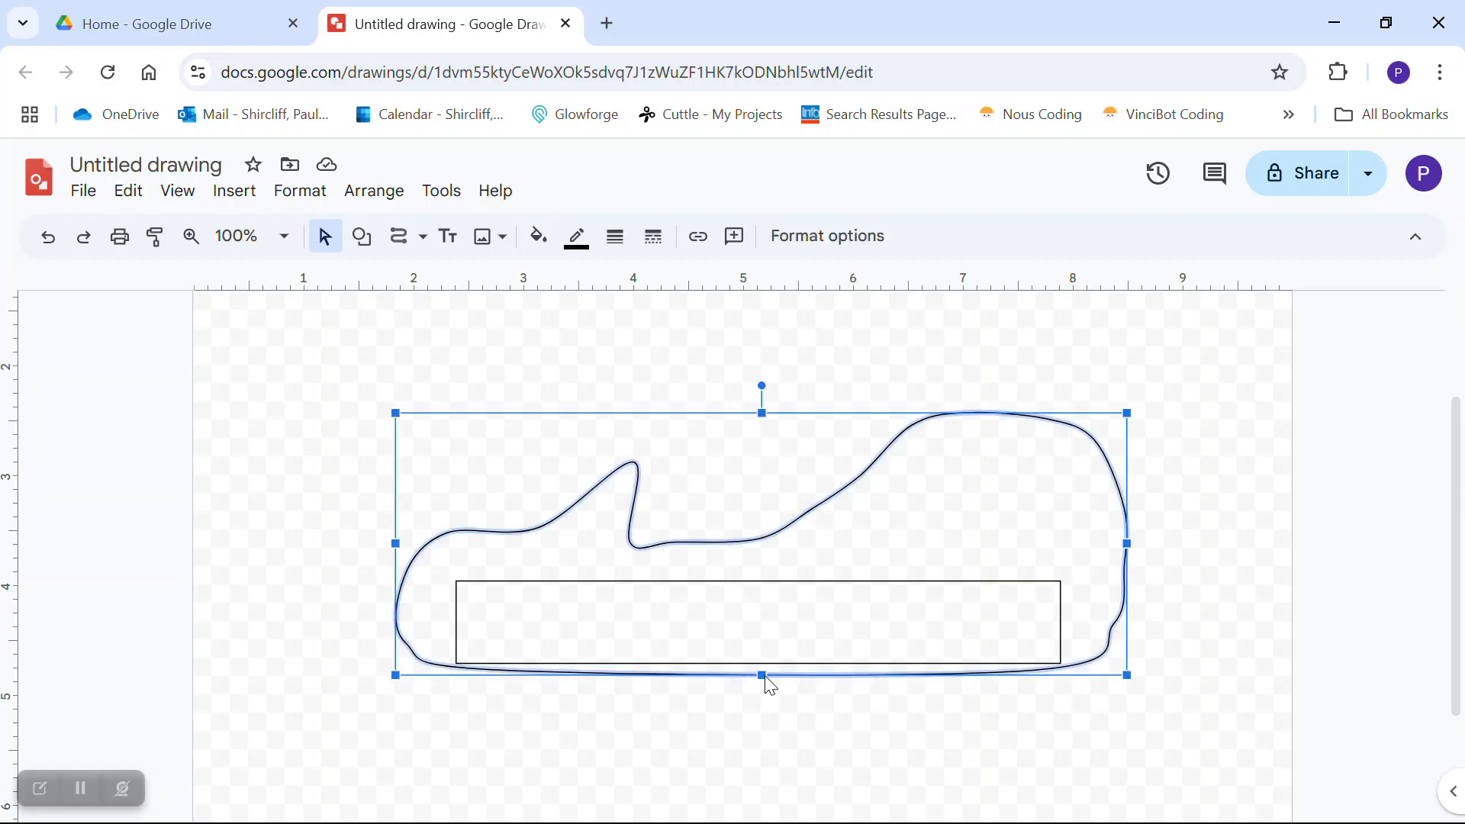
left_click_drag(831, 583, 845, 544)
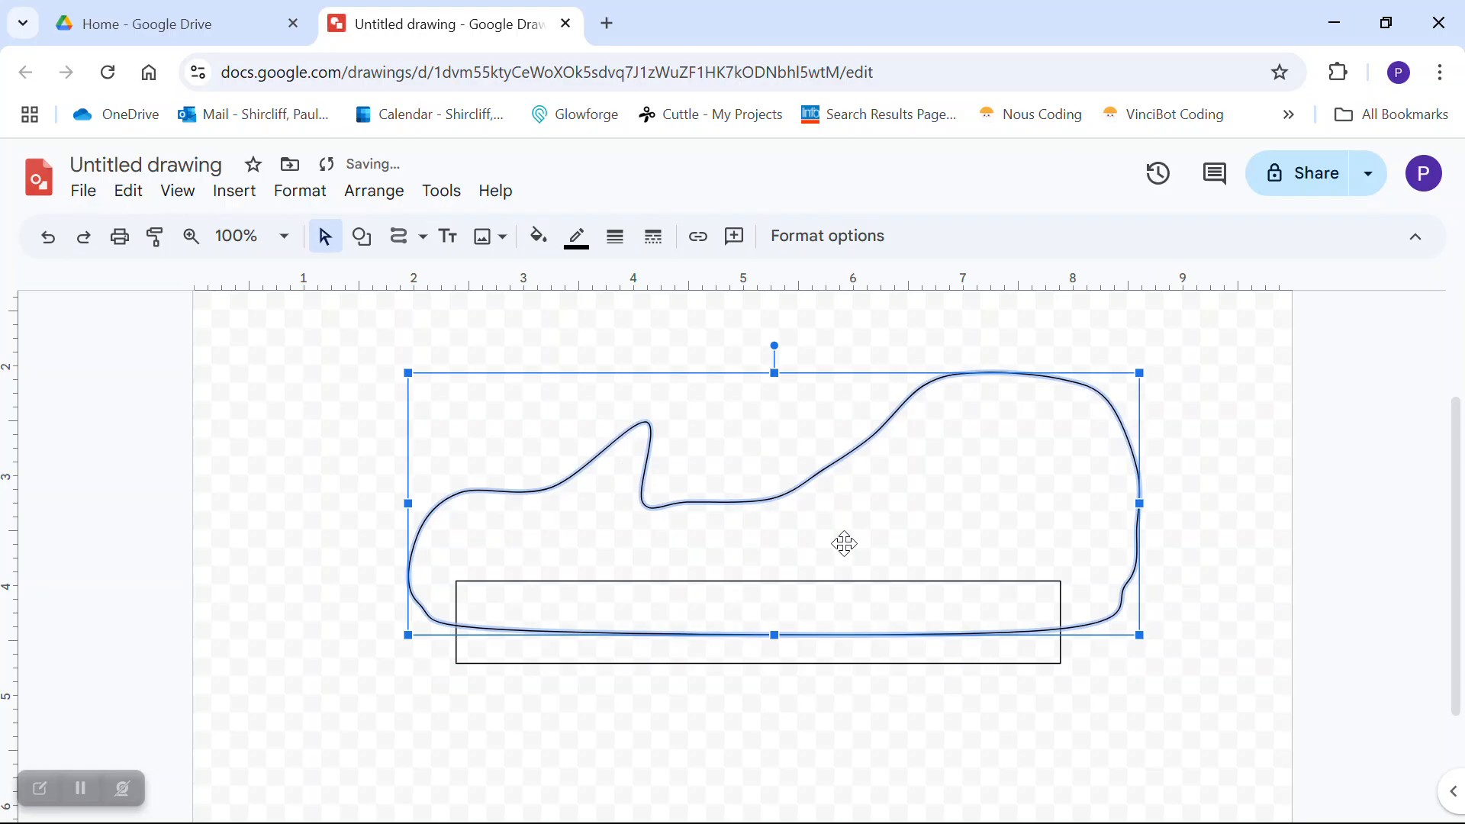
key("Down")
key("Down")
key("Down")
key("Down")
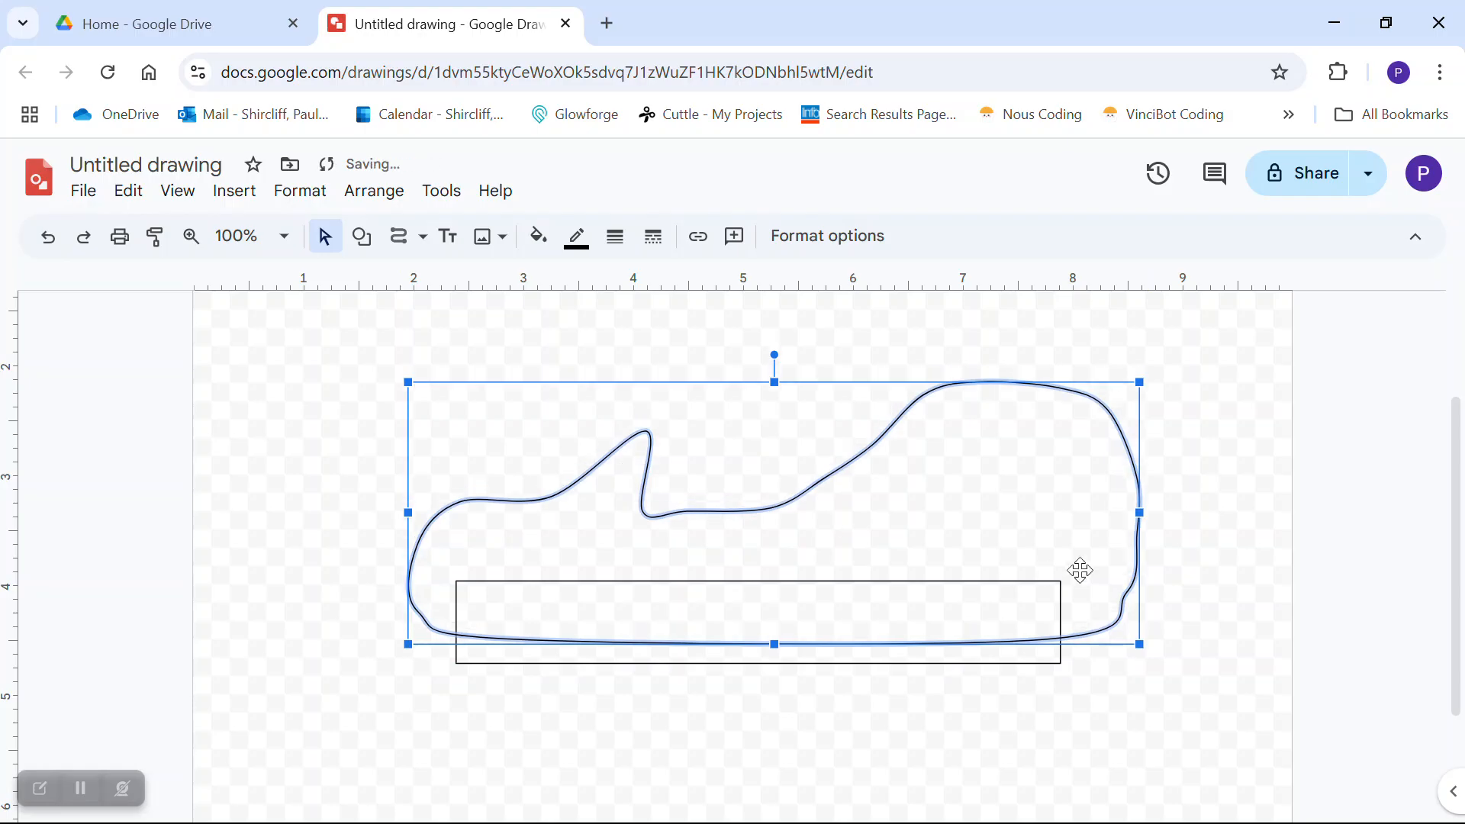
key("Down")
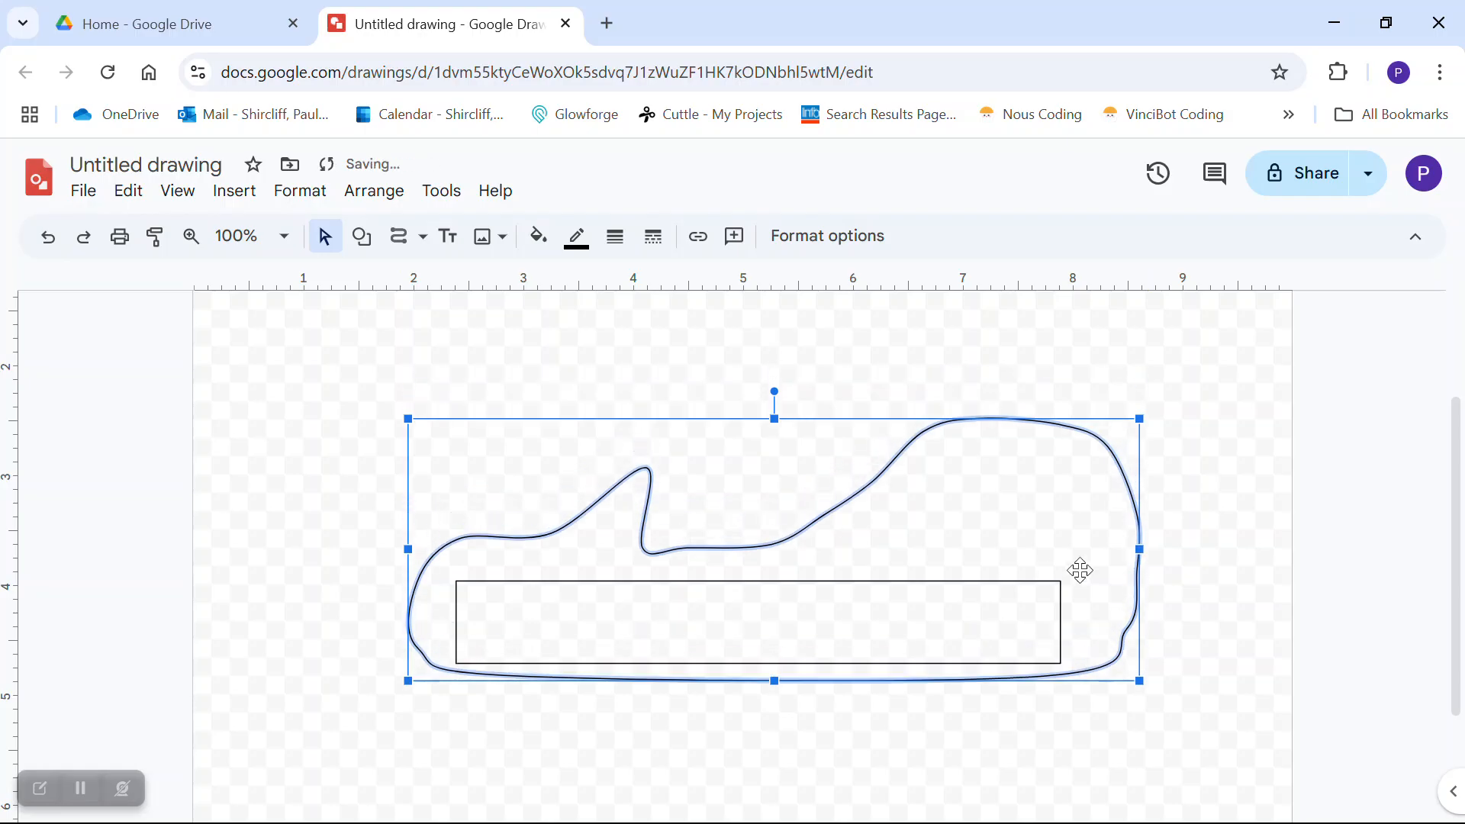
left_click_drag(937, 494, 930, 486)
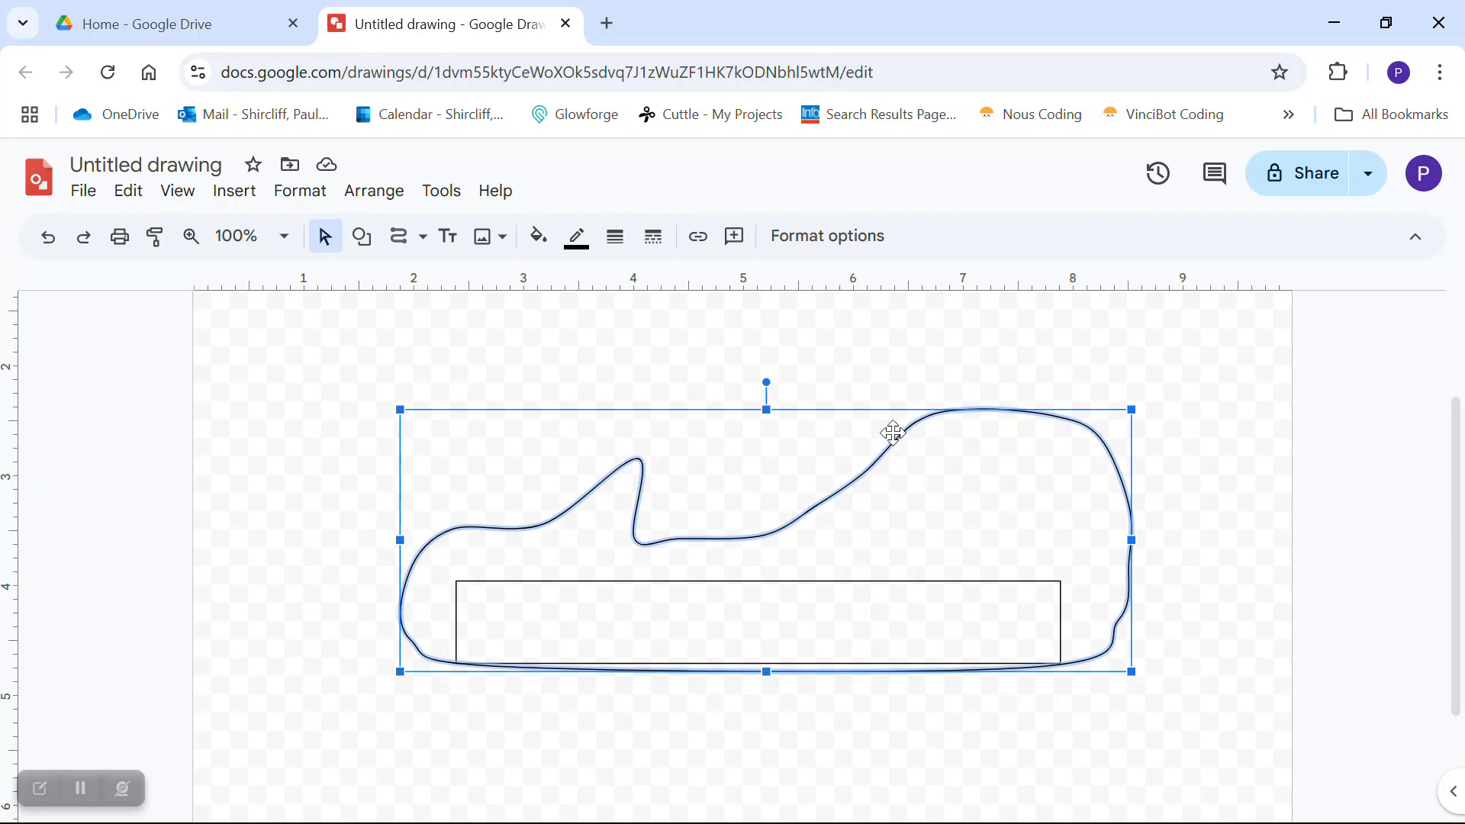
left_click(809, 246)
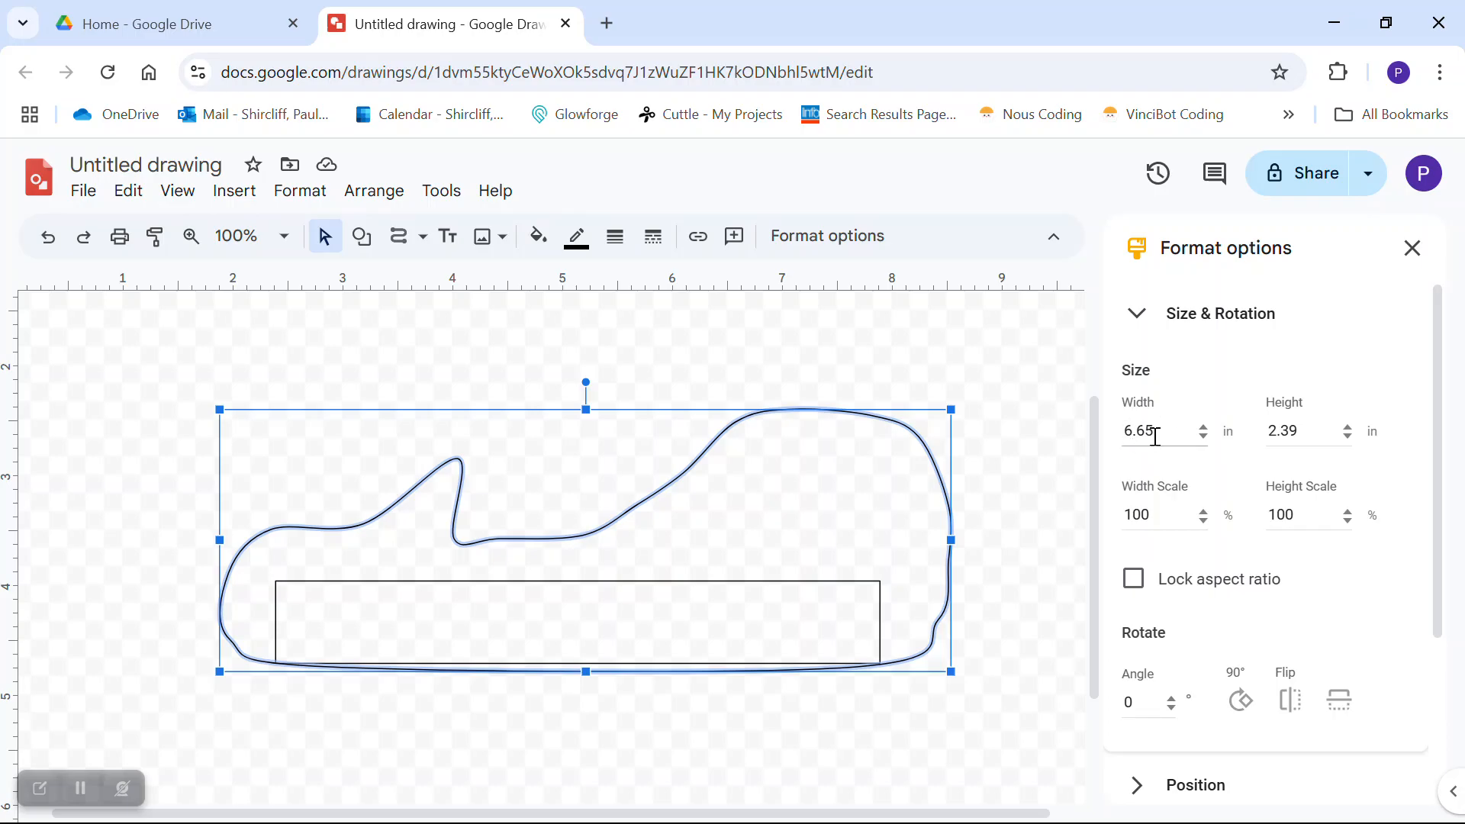
- Cut the curved outline's height value down to 2 in
left_click(1306, 433)
key("BackSpace")
key("BackSpace")
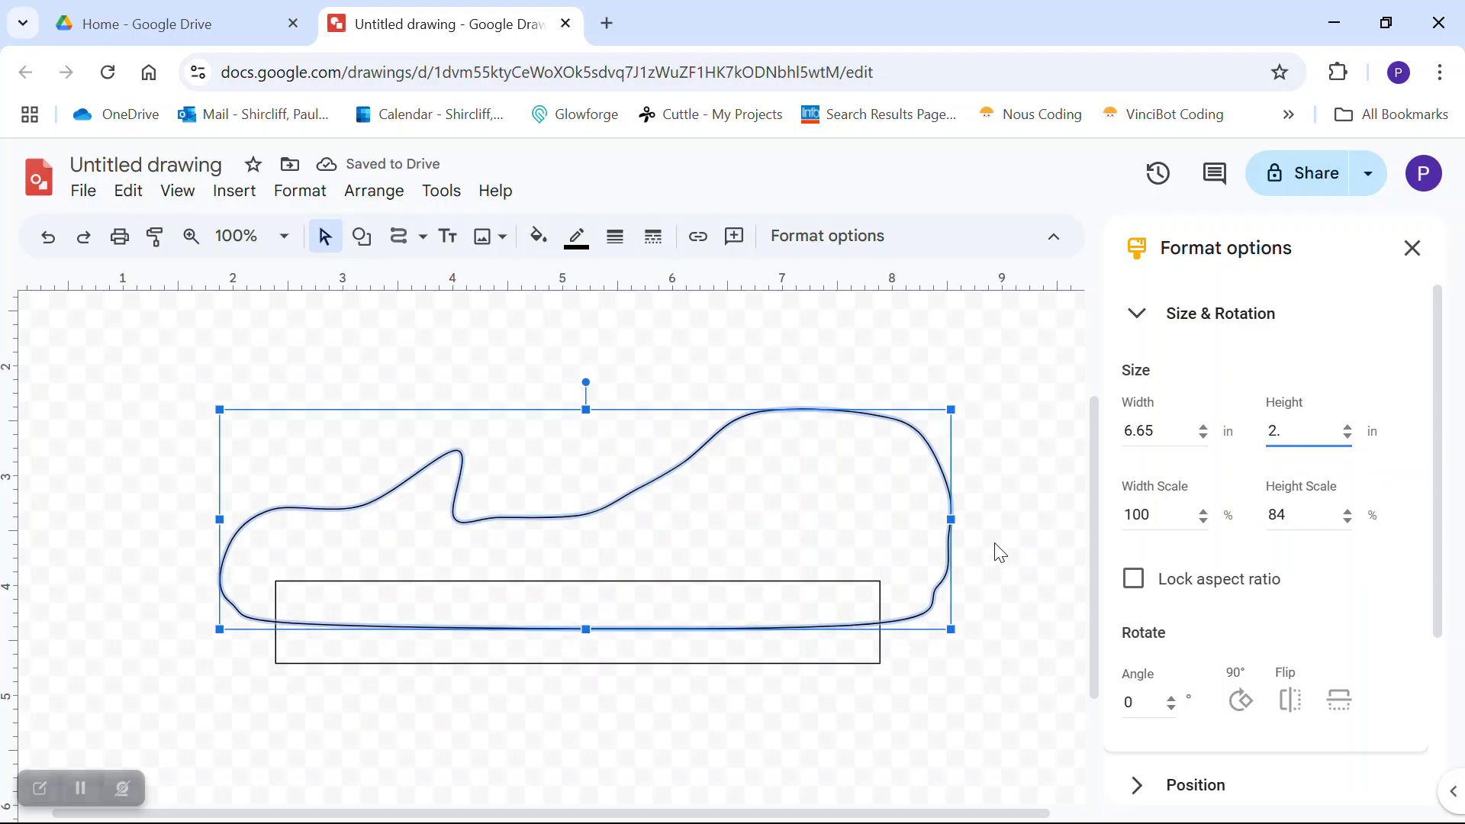
left_click(1023, 406)
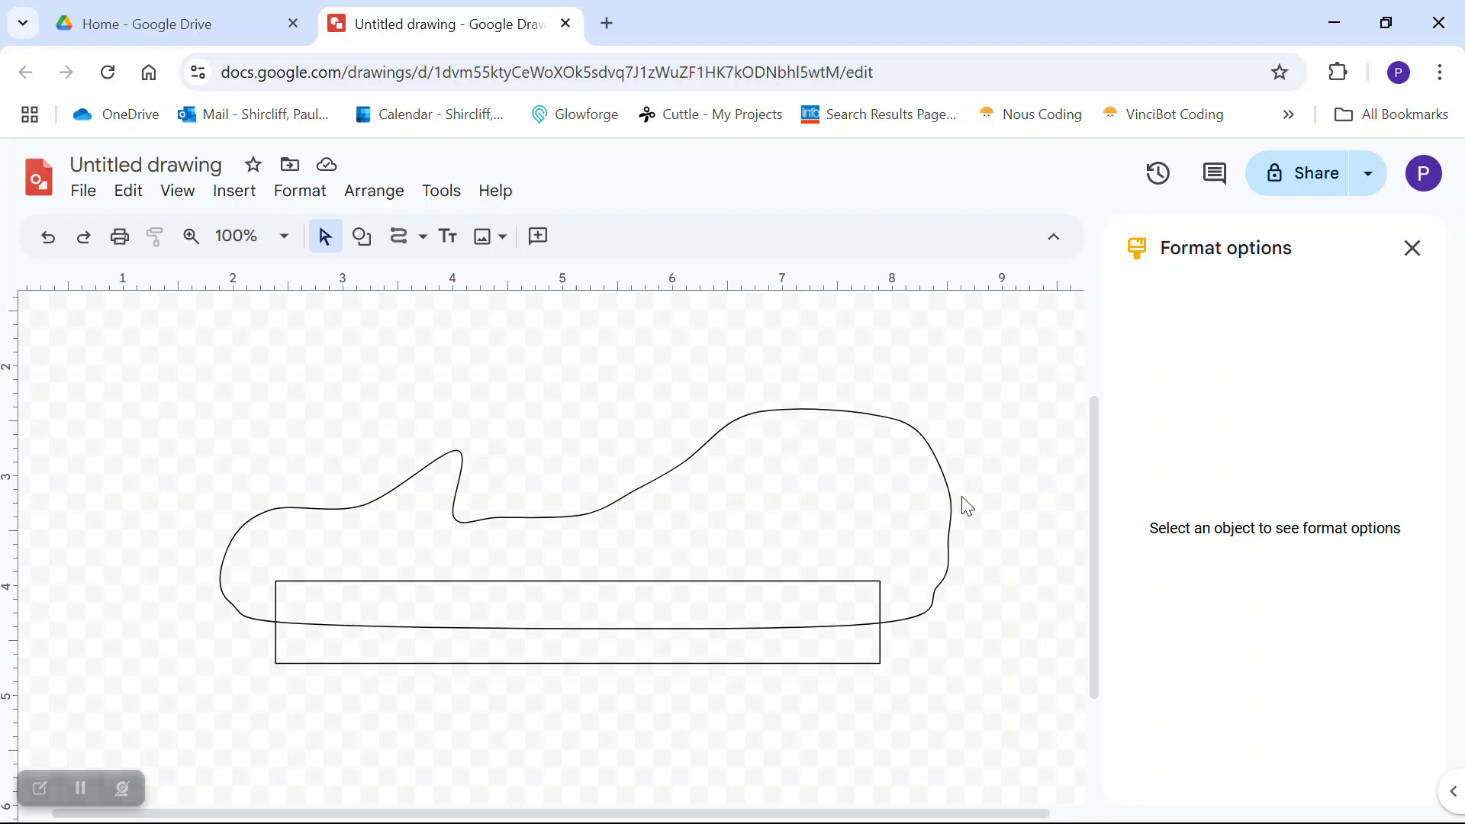
- Drag the shortened outline down over the rectangle and set its height back to 2.39 in
left_click_drag(722, 435, 715, 473)
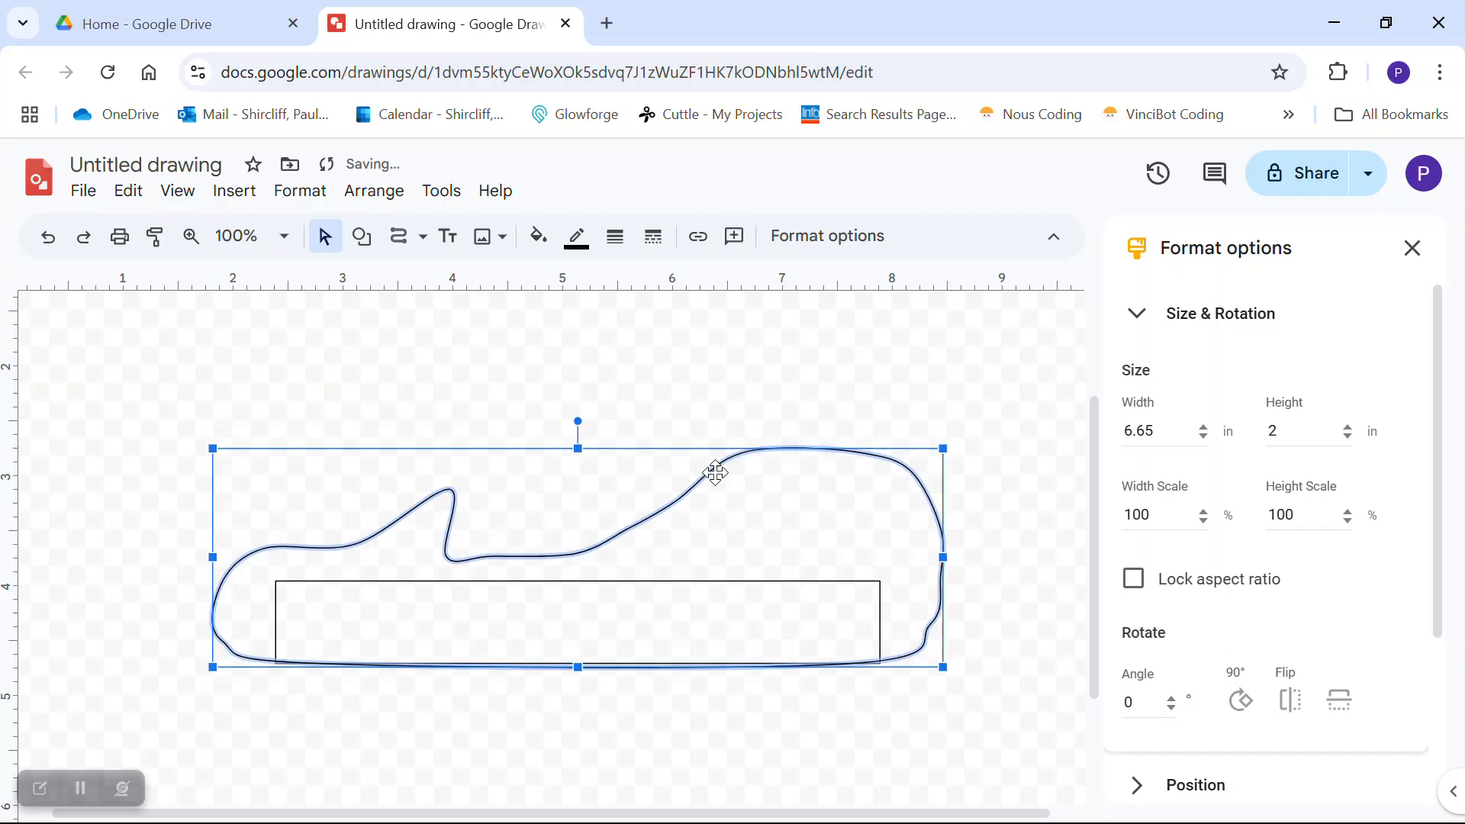
left_click(980, 390)
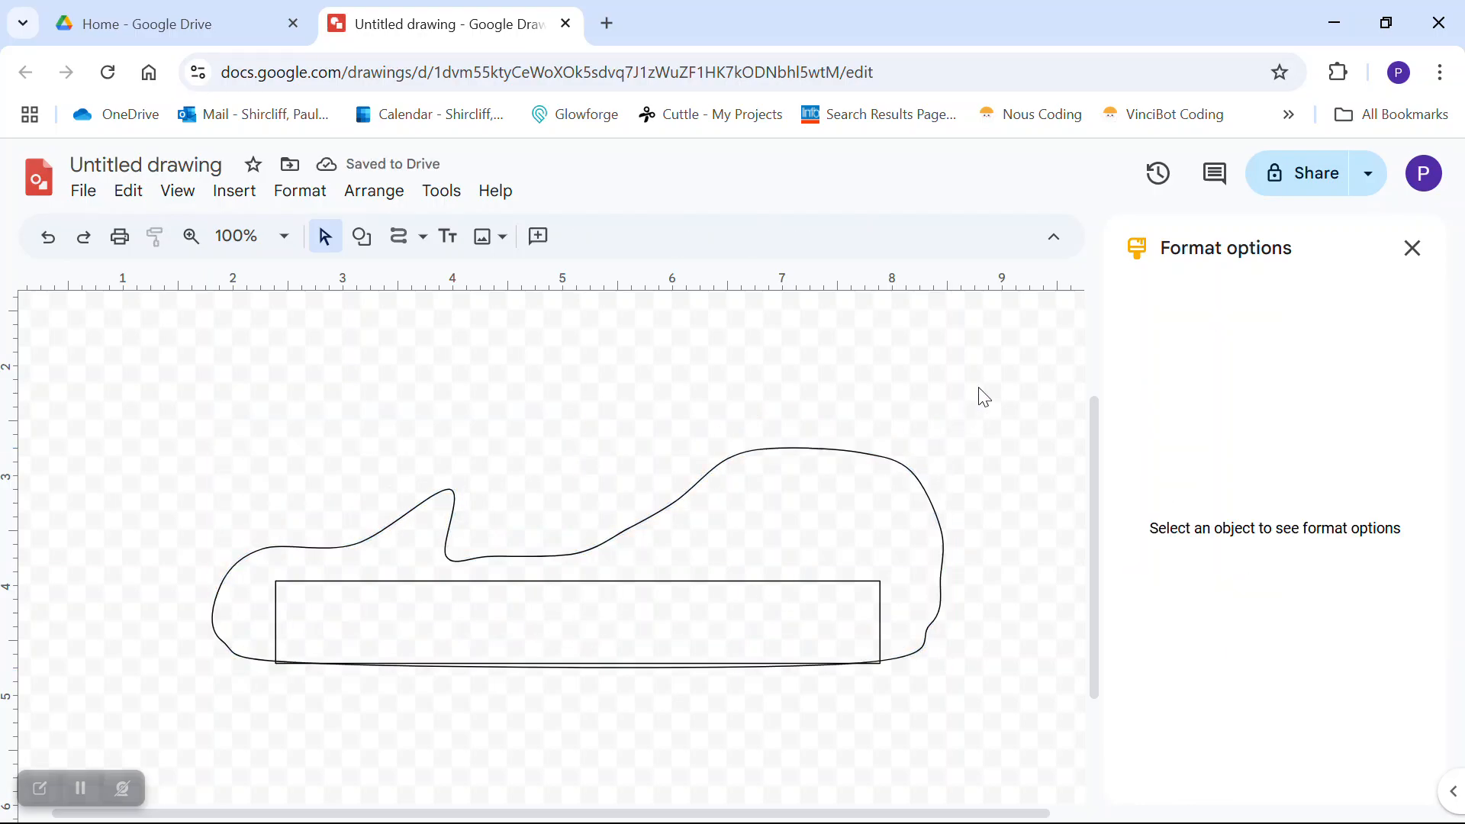
left_click(882, 454)
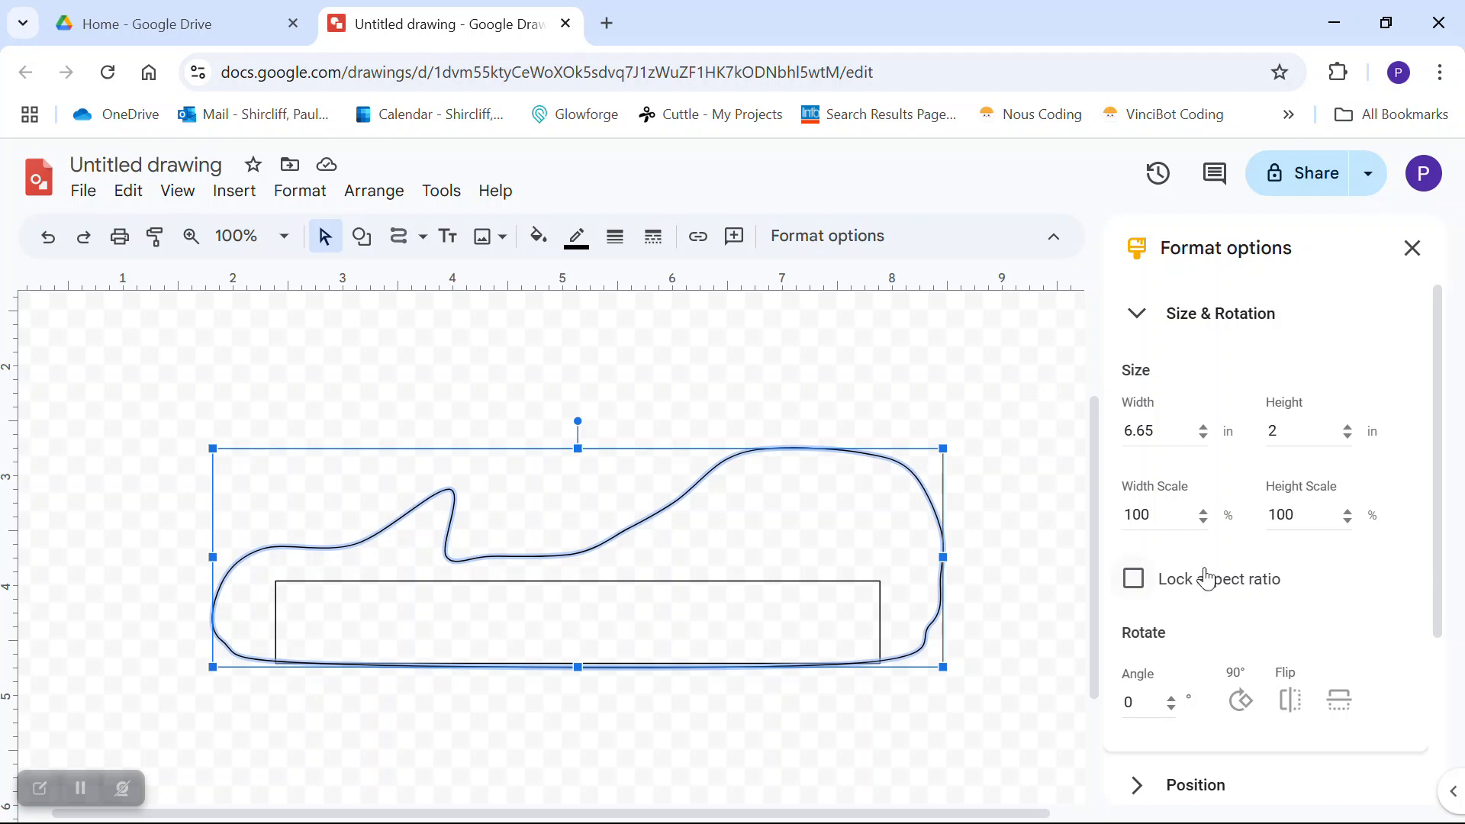
left_click(1290, 431)
type(".39")
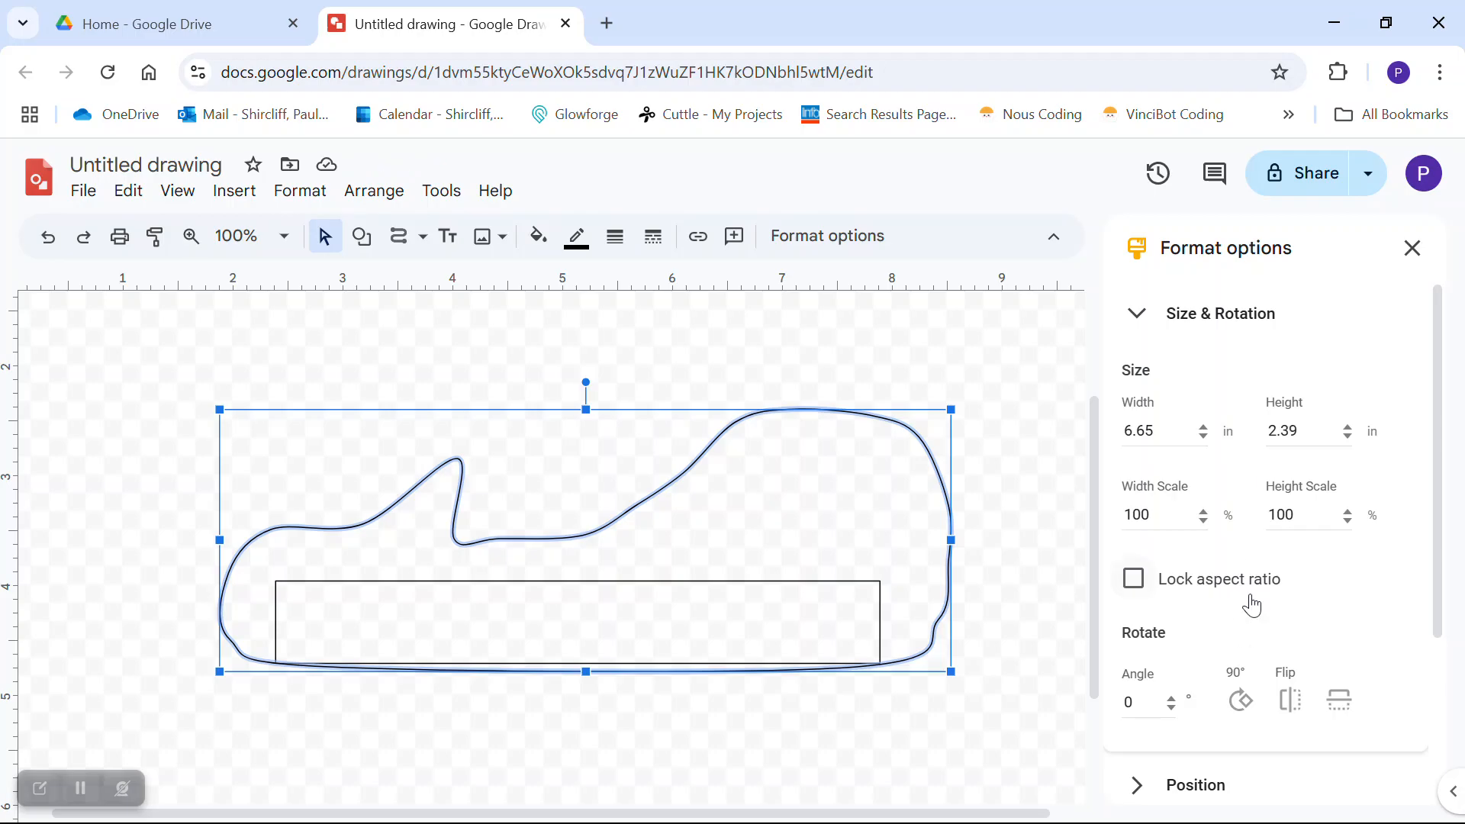
- Lock the aspect ratio, scale the outline to 2 in tall, and drag it over the rectangle
left_click(1135, 581)
left_click(1313, 434)
key("BackSpace")
key("BackSpace")
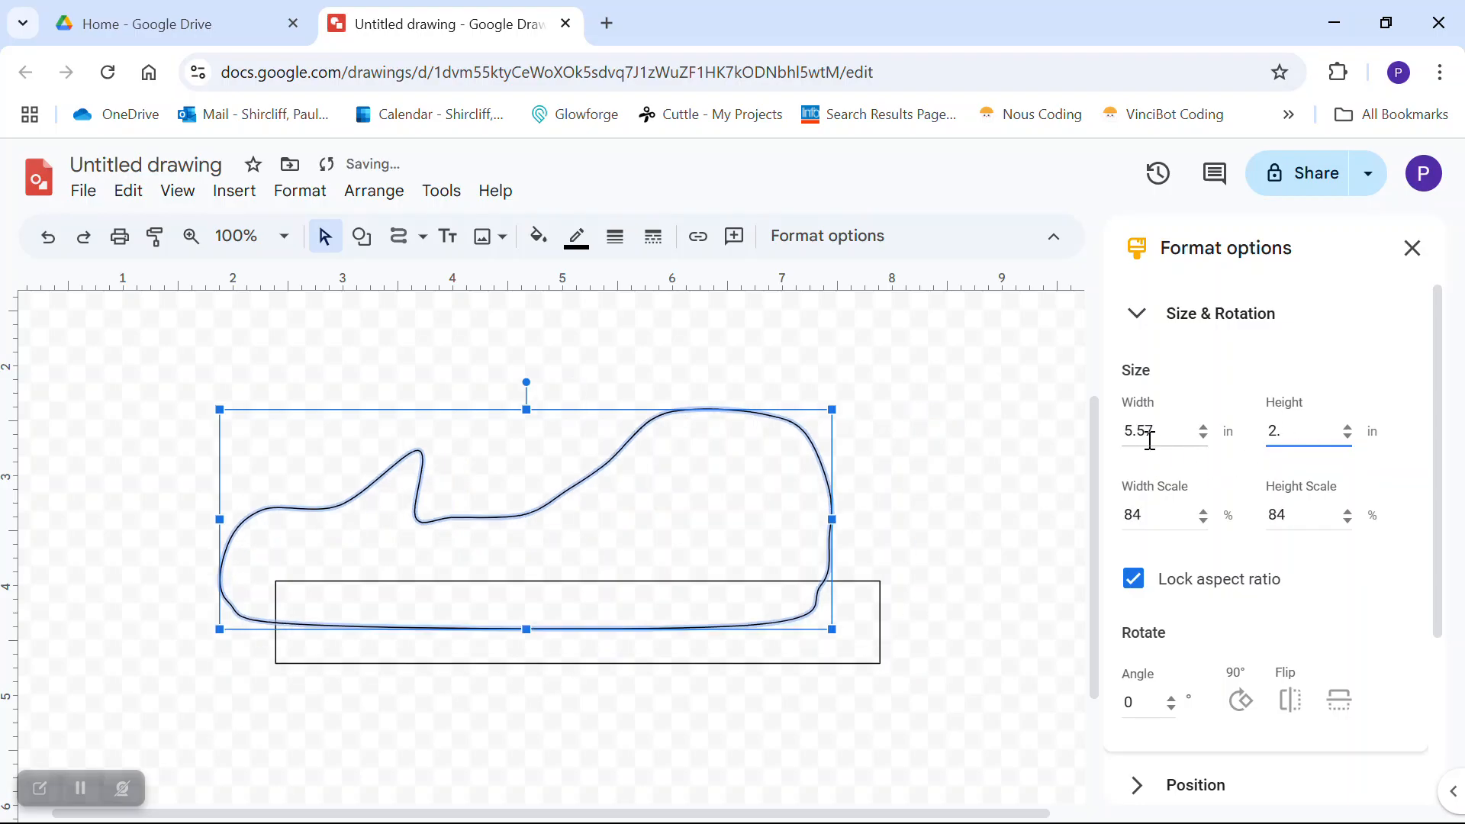
left_click(940, 479)
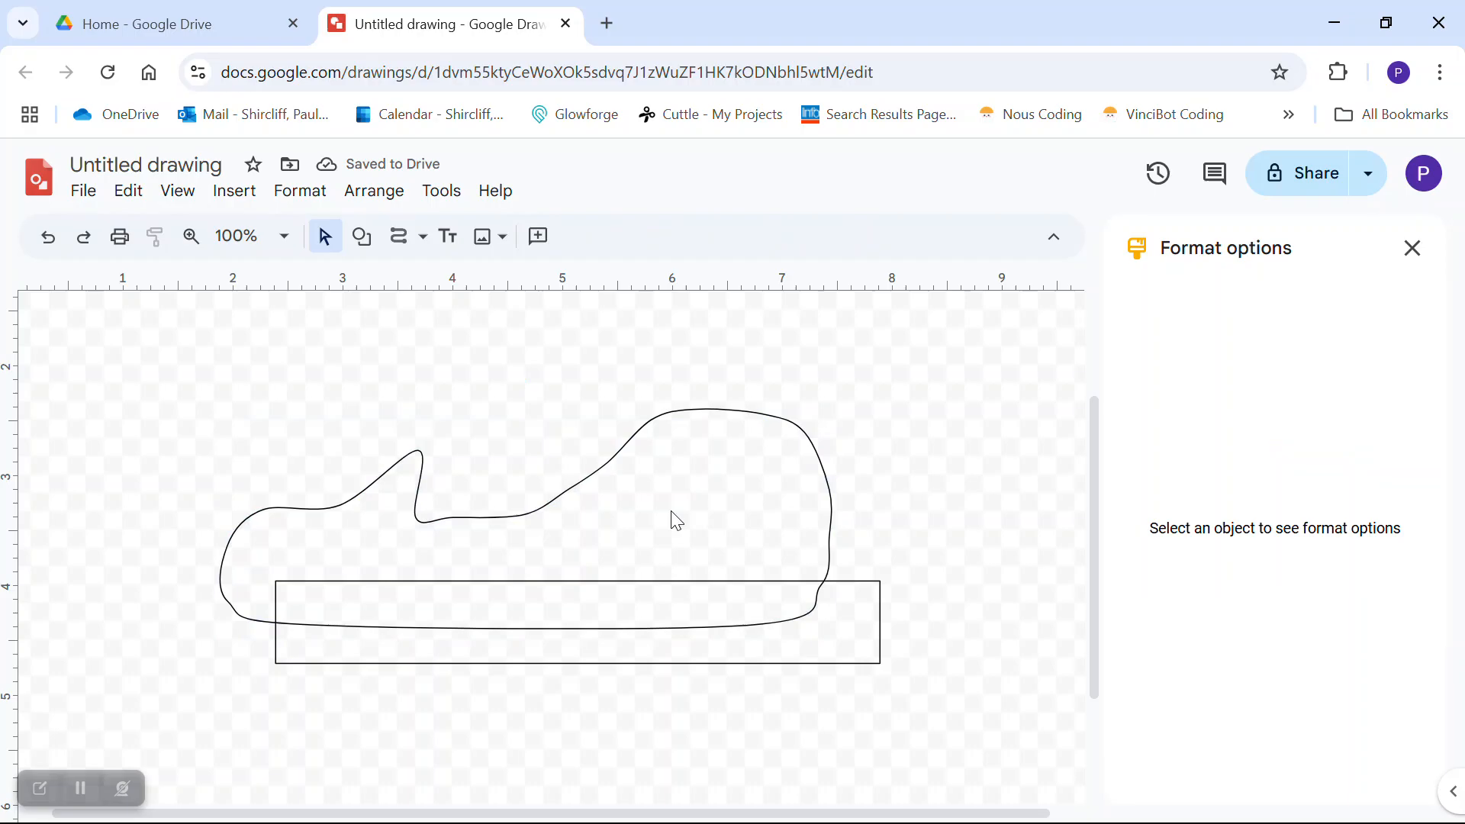
mouse_move(550, 510)
left_mouse_down()
mouse_move(582, 514)
mouse_move(585, 551)
mouse_move(602, 544)
left_mouse_up()
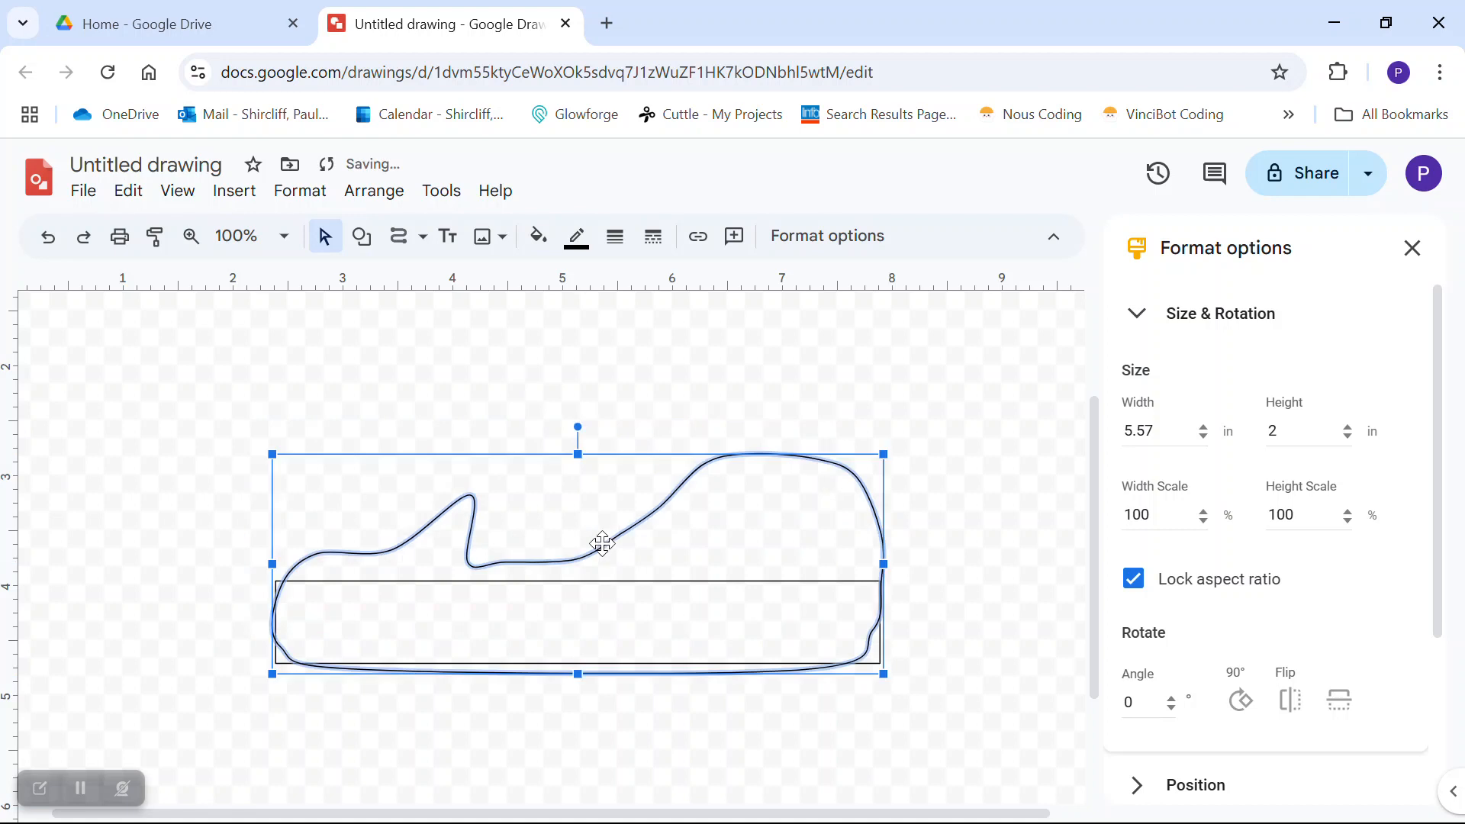
left_click(954, 557)
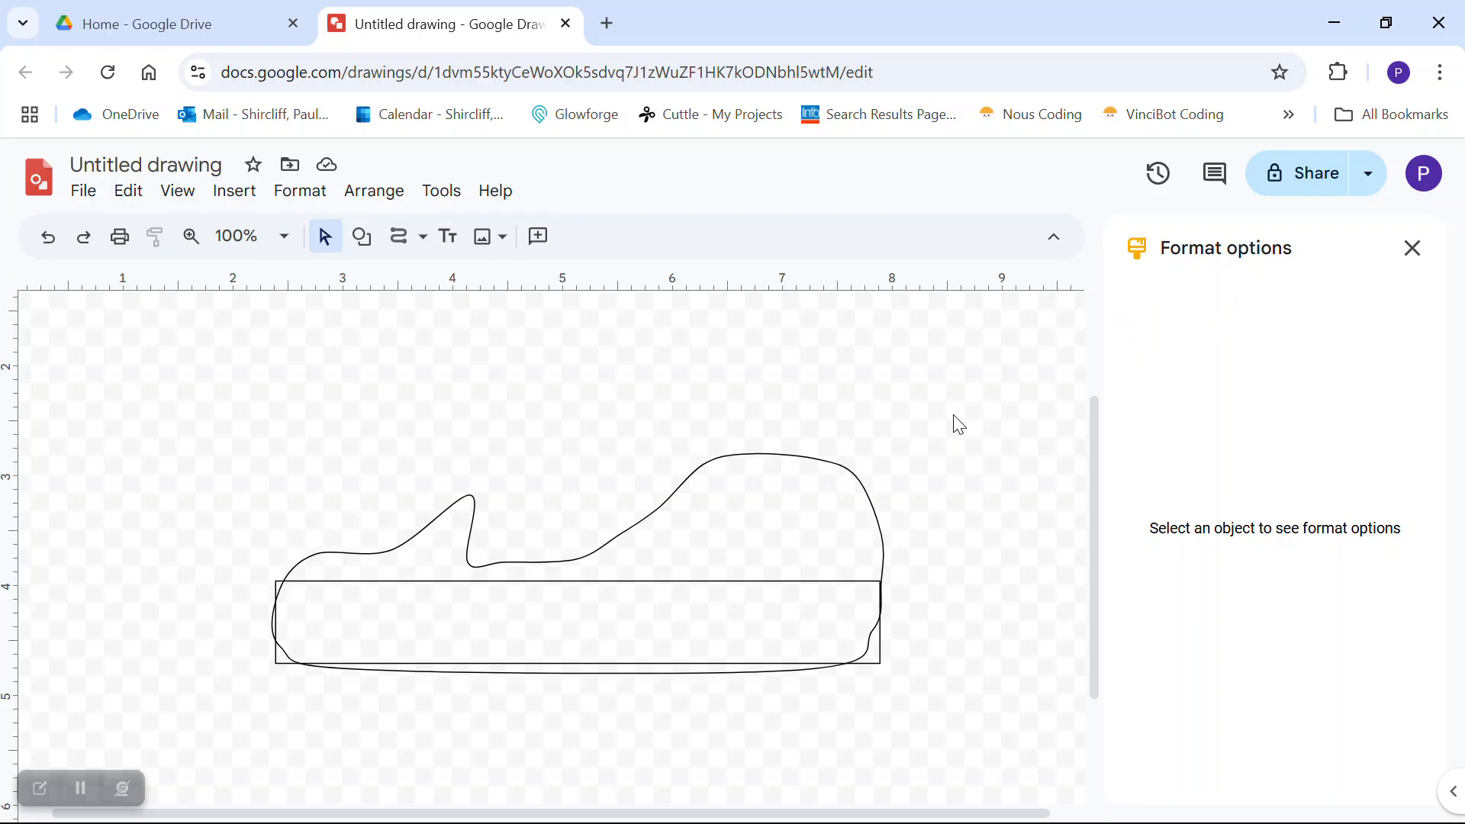
- Unlock the curved outline's aspect ratio and change its width from 5.57 to 6 in
left_click(865, 498)
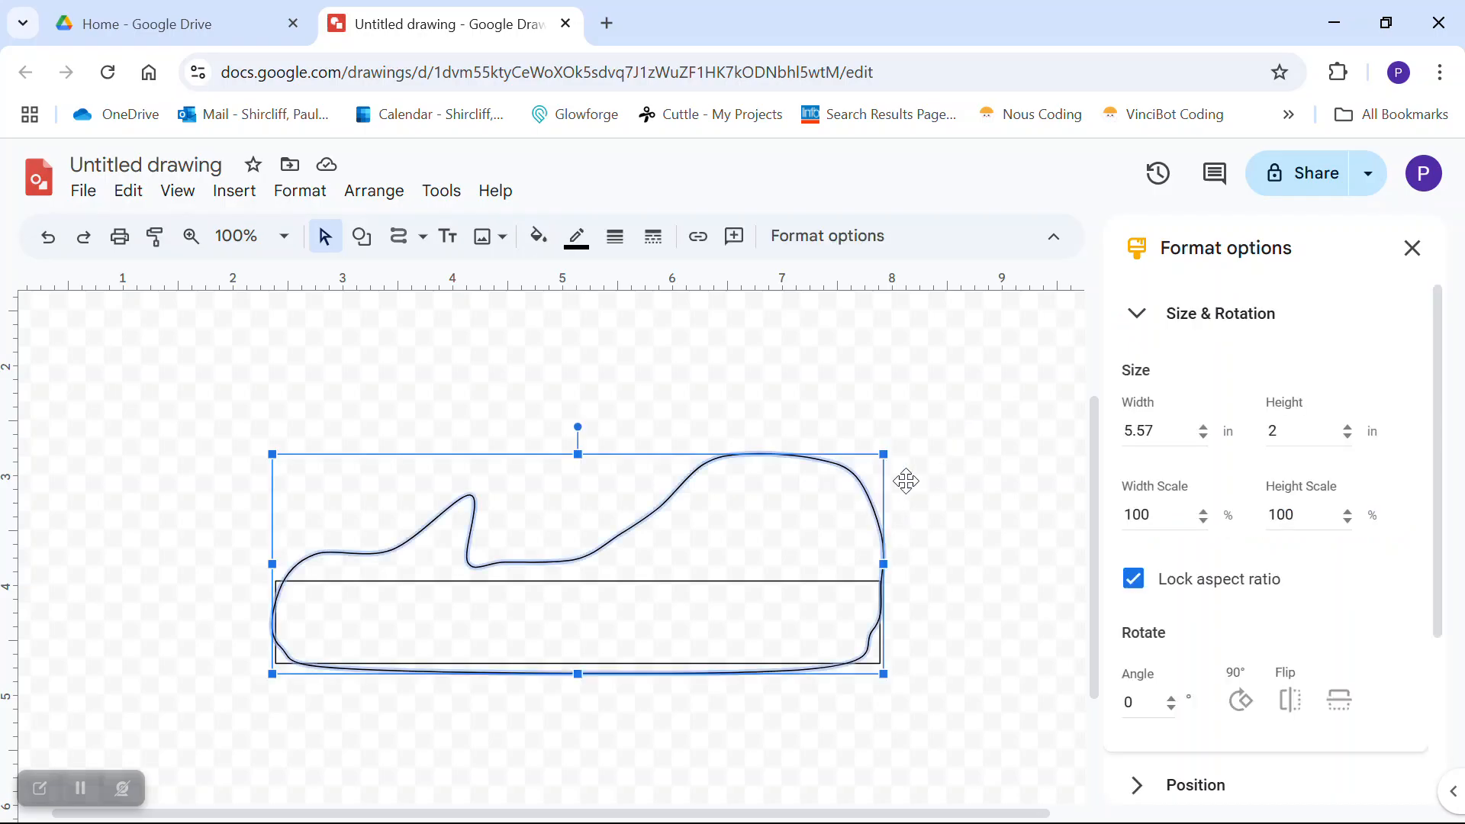
left_click(1134, 578)
left_click(1163, 430)
key("BackSpace")
key("BackSpace")
key("BackSpace")
key("BackSpace")
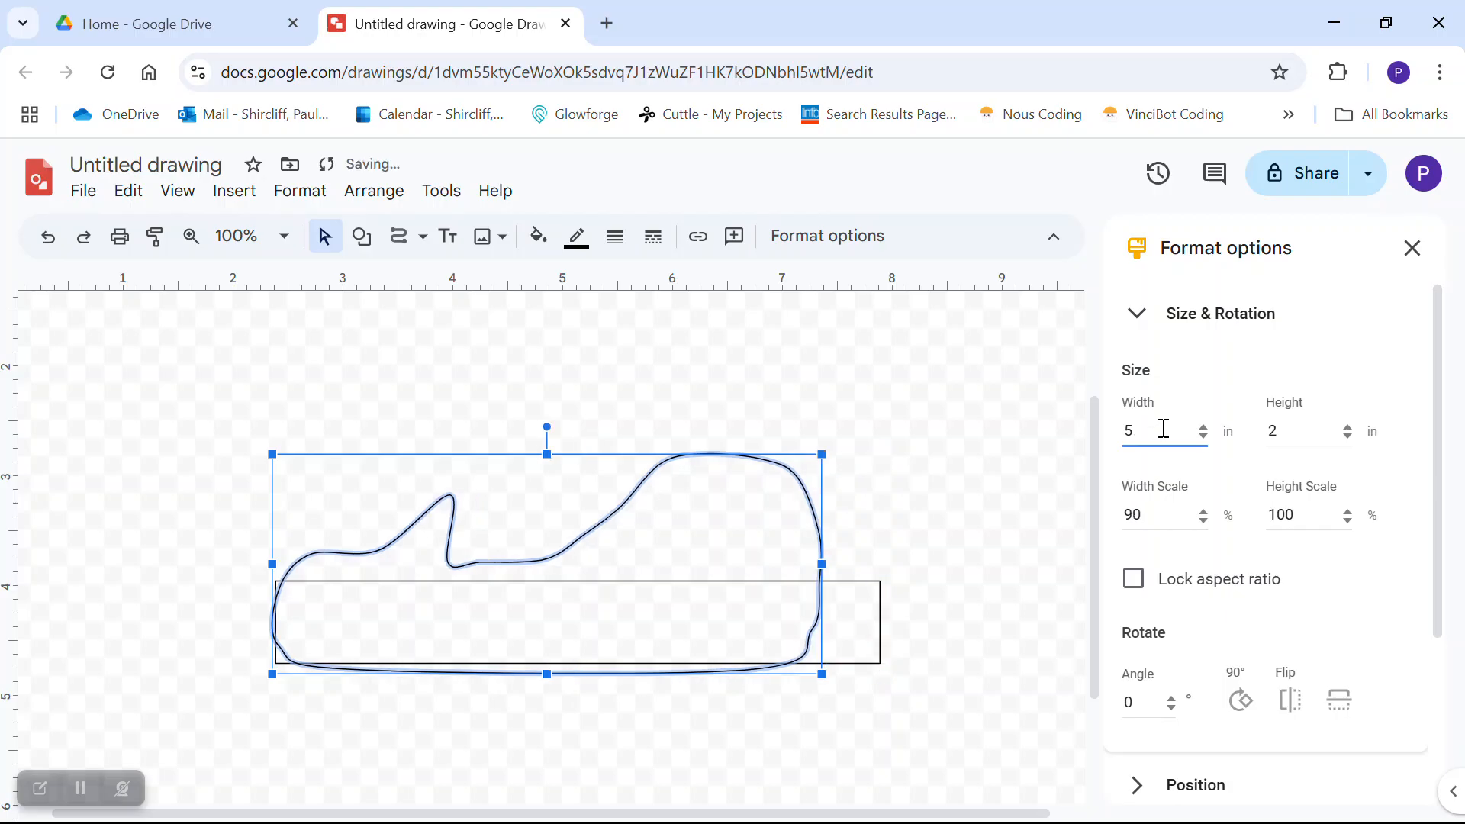
type("6")
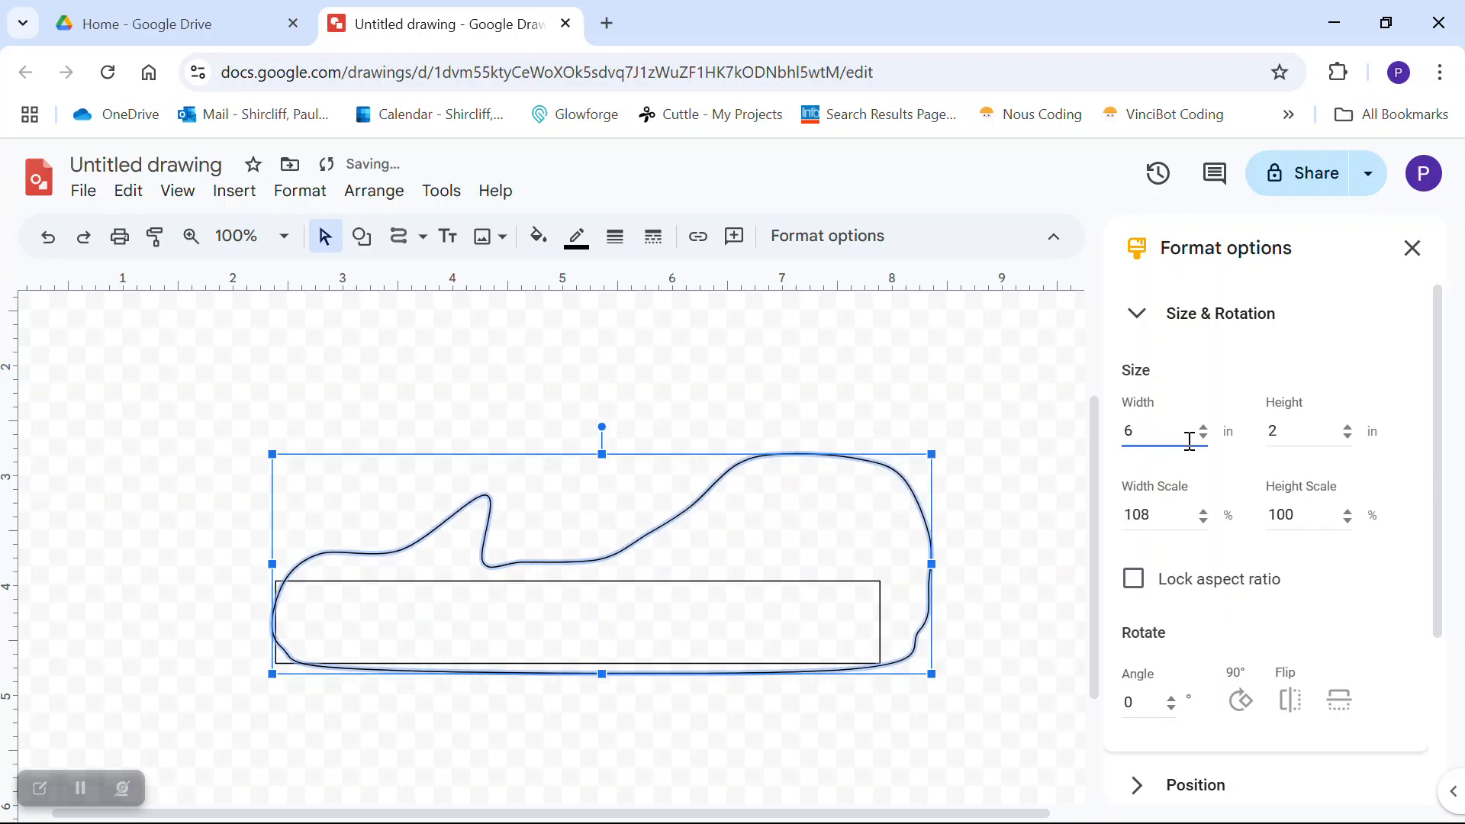
left_click(963, 344)
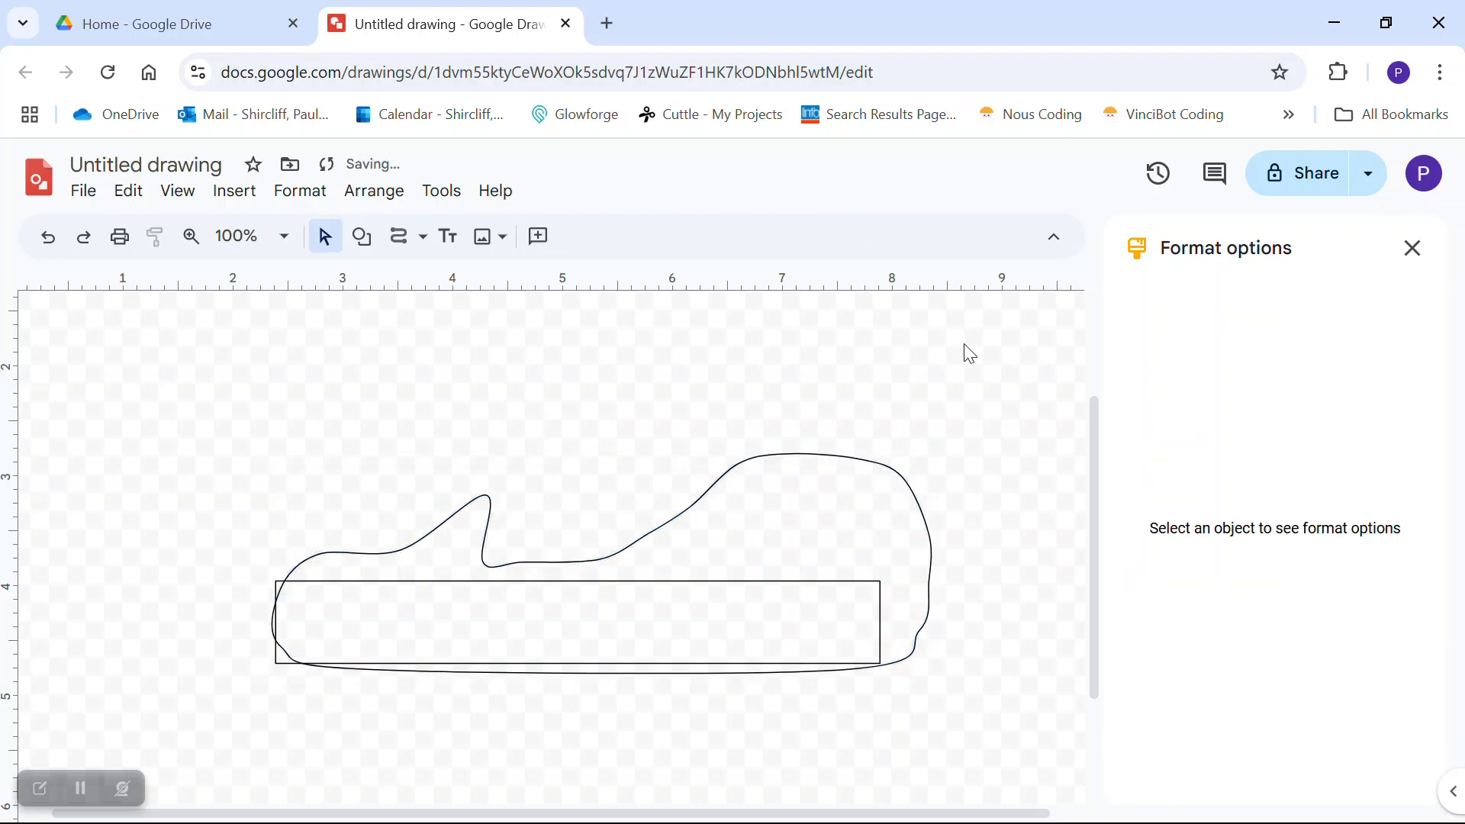
- Nudge the curved outline left so it encloses the whole rectangle bar
left_click(925, 522)
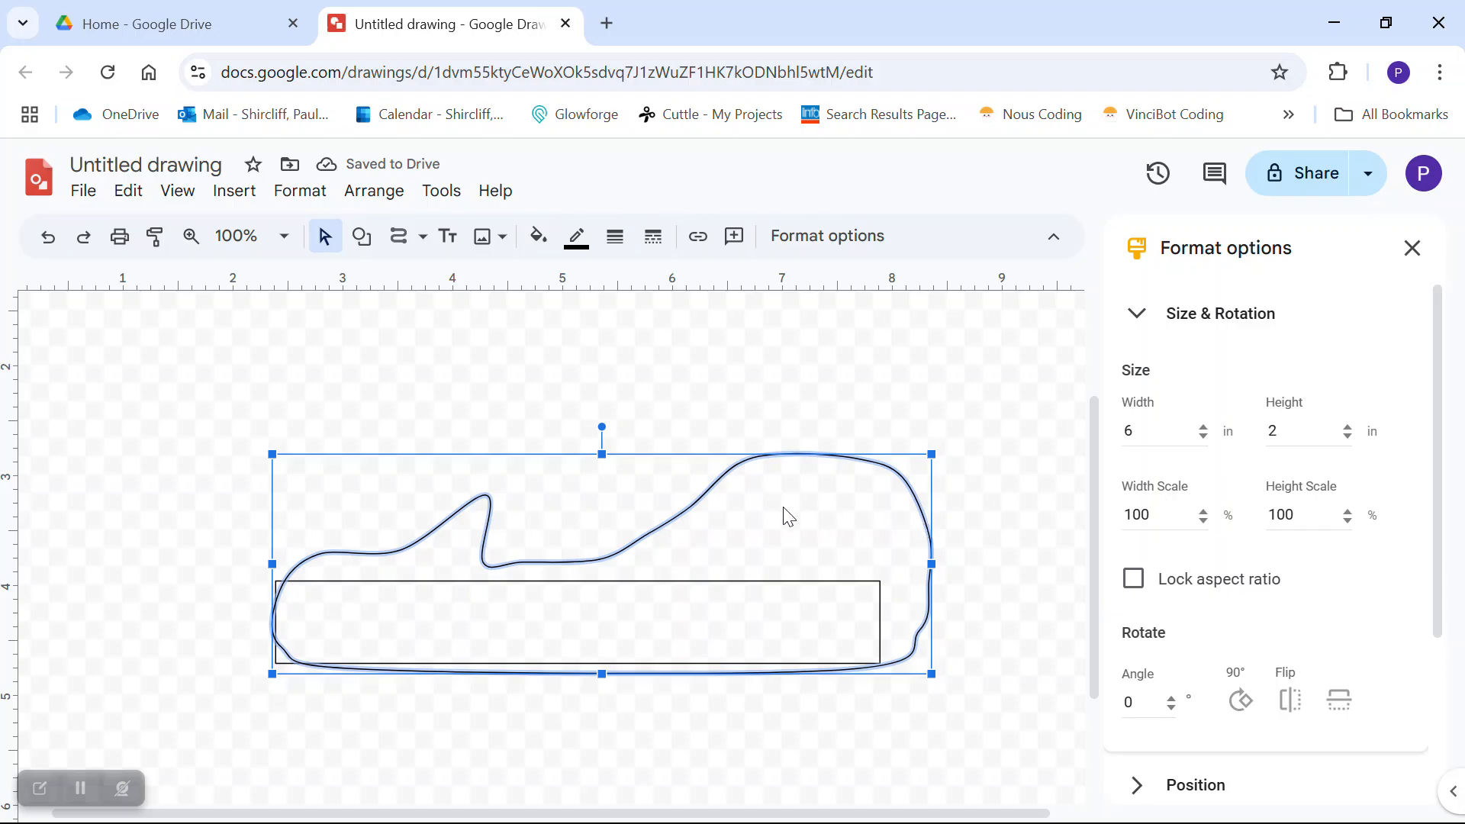
key("Left")
key("Left")
key("Left")
key("Left")
key("Left")
key("Left")
key("Left")
key("Left")
key("Left")
key("Left")
key("Left")
key("Left")
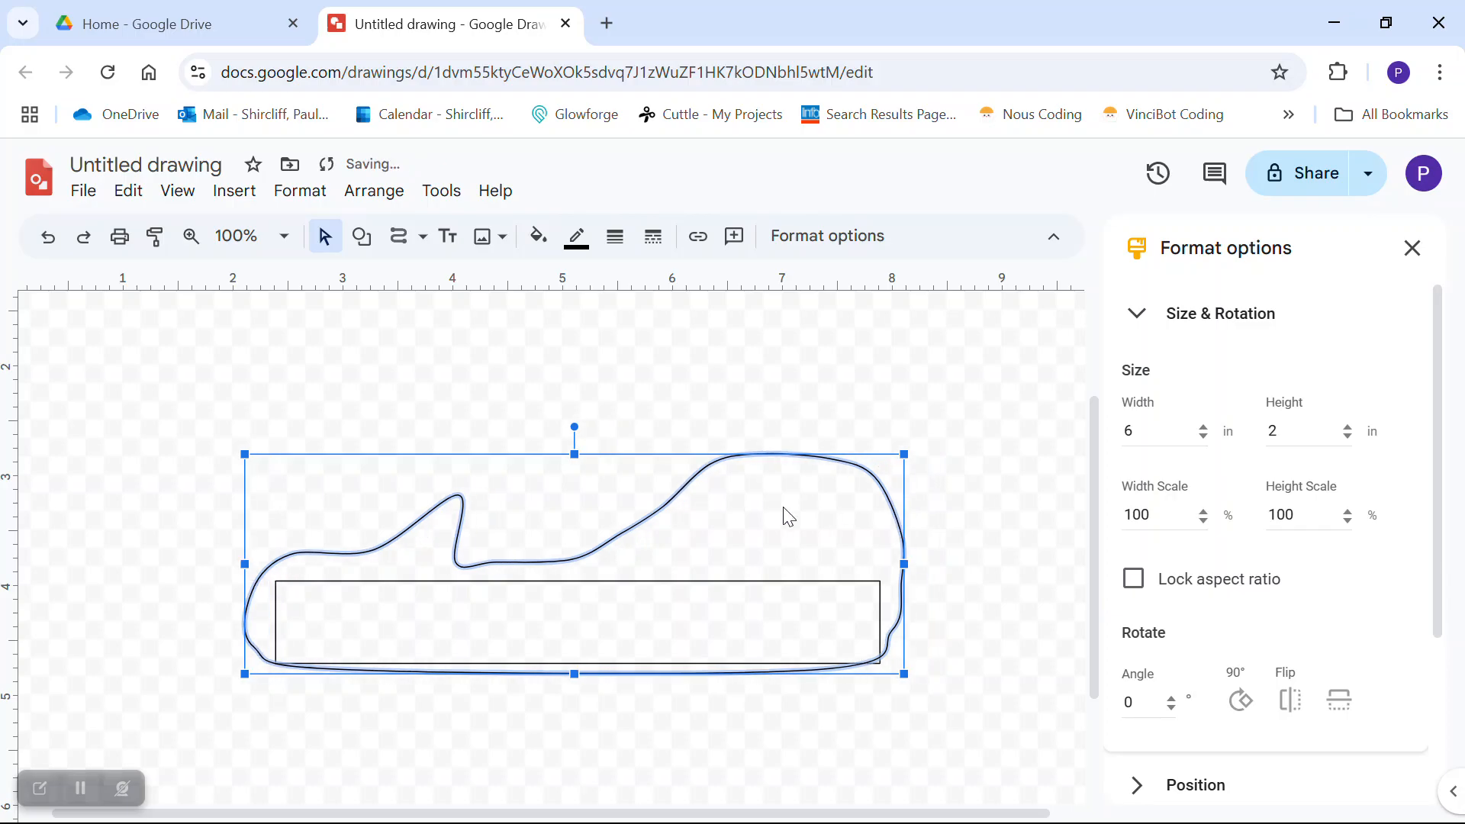
left_click(837, 371)
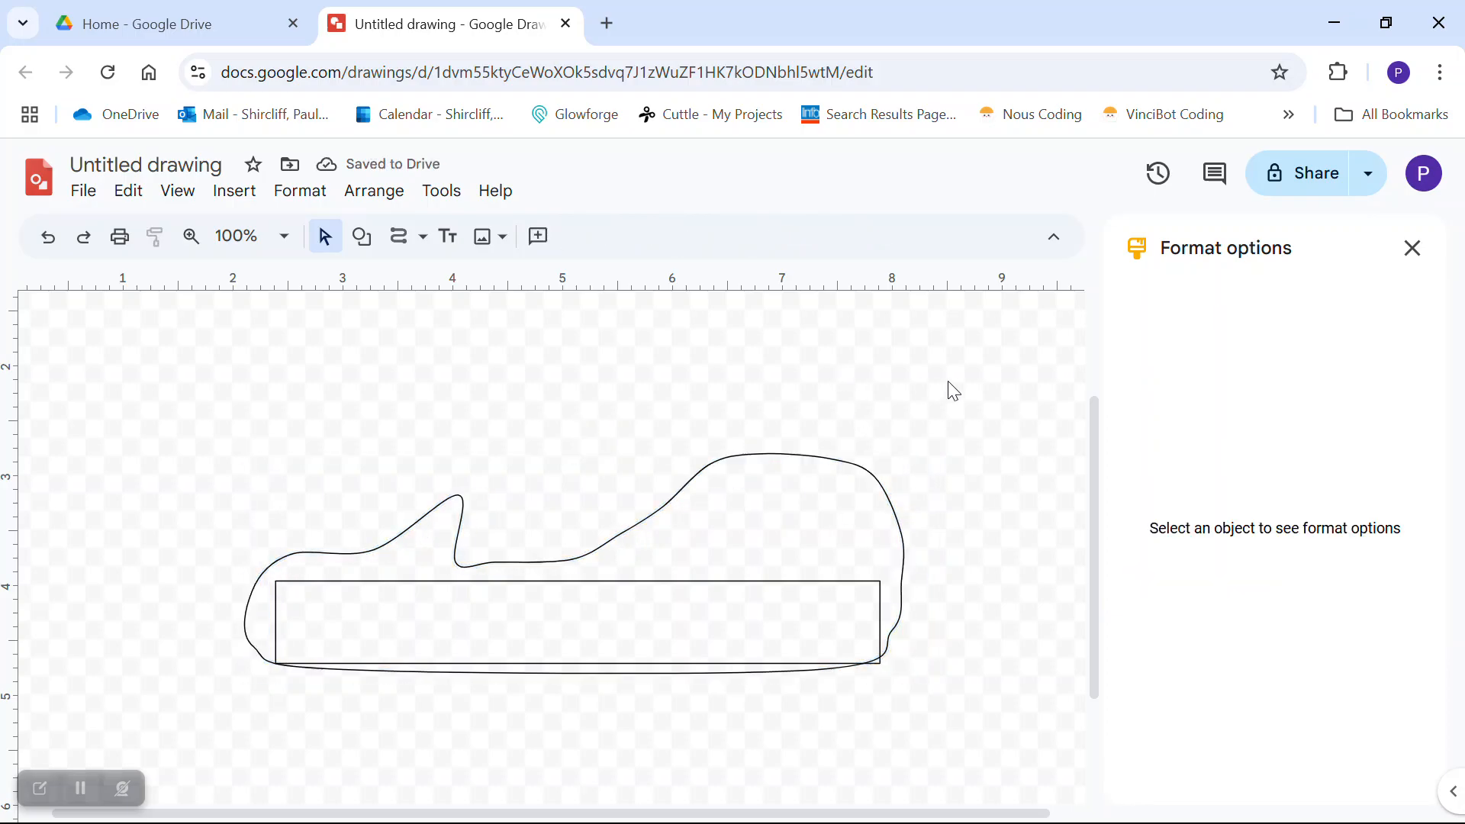
left_click(142, 164)
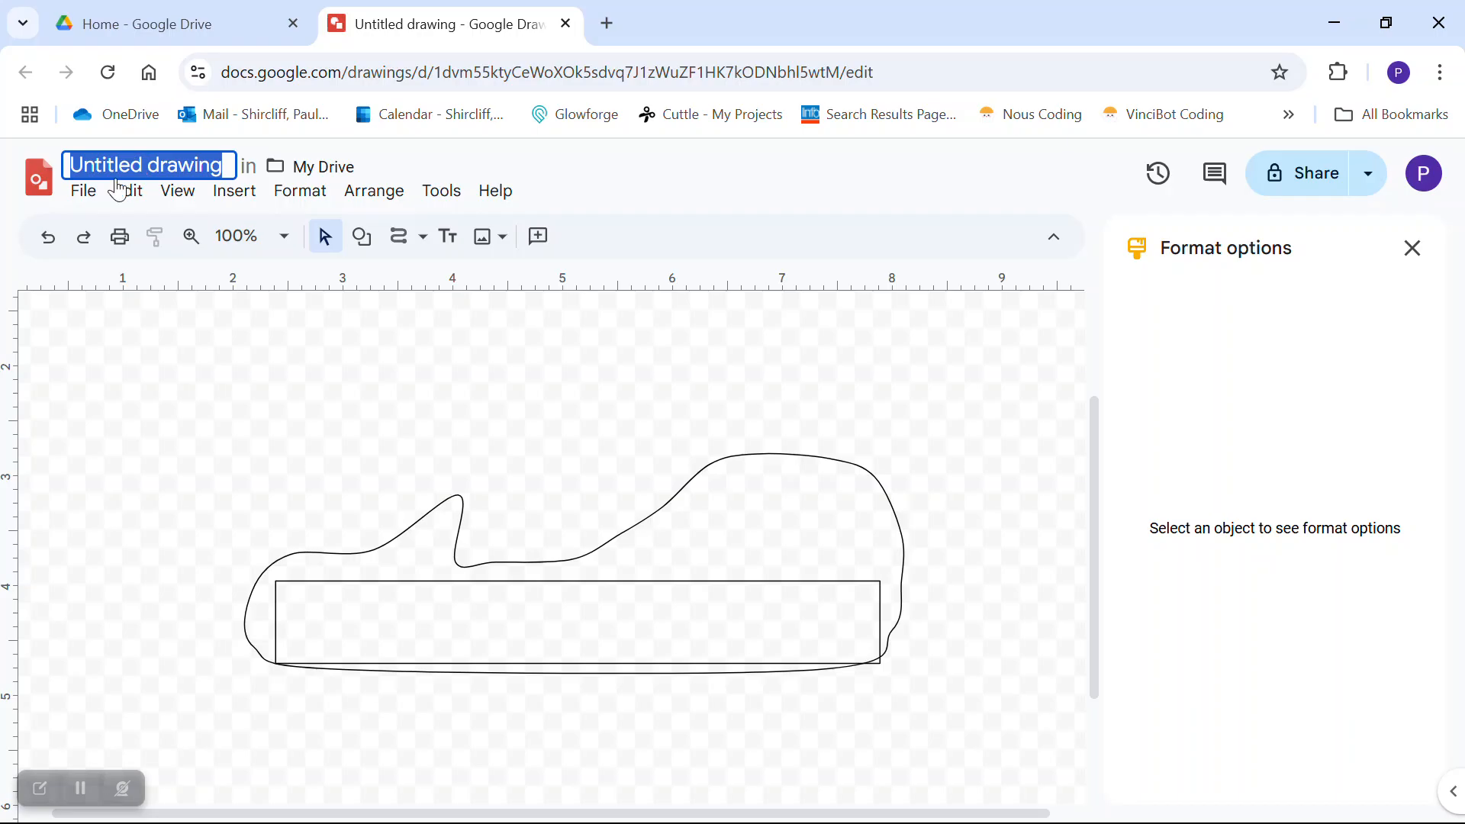
- Show the drawing's download formats: PDF, JPEG, PNG and SVG
left_click(83, 190)
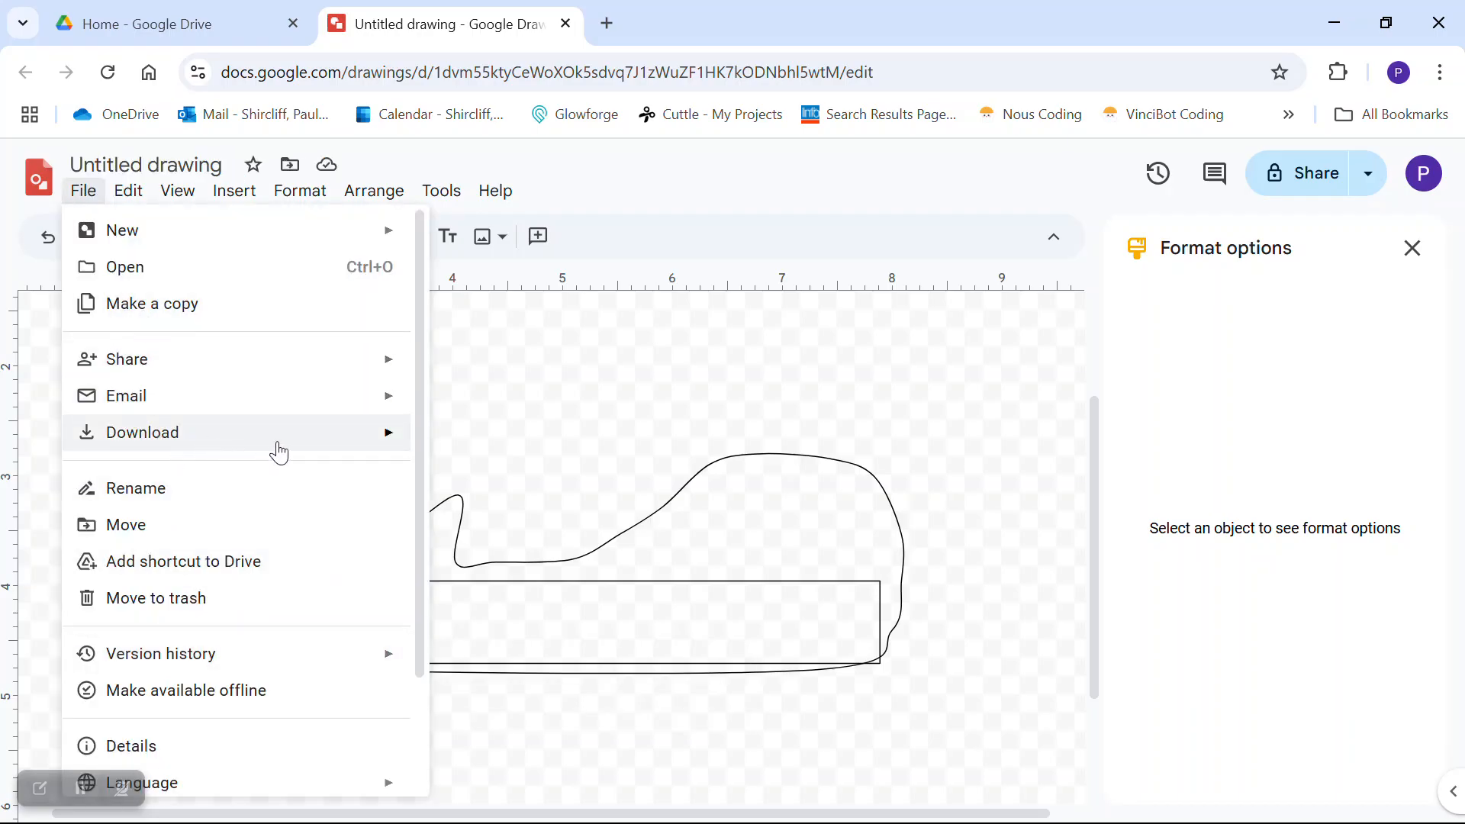
mouse_move(264, 447)
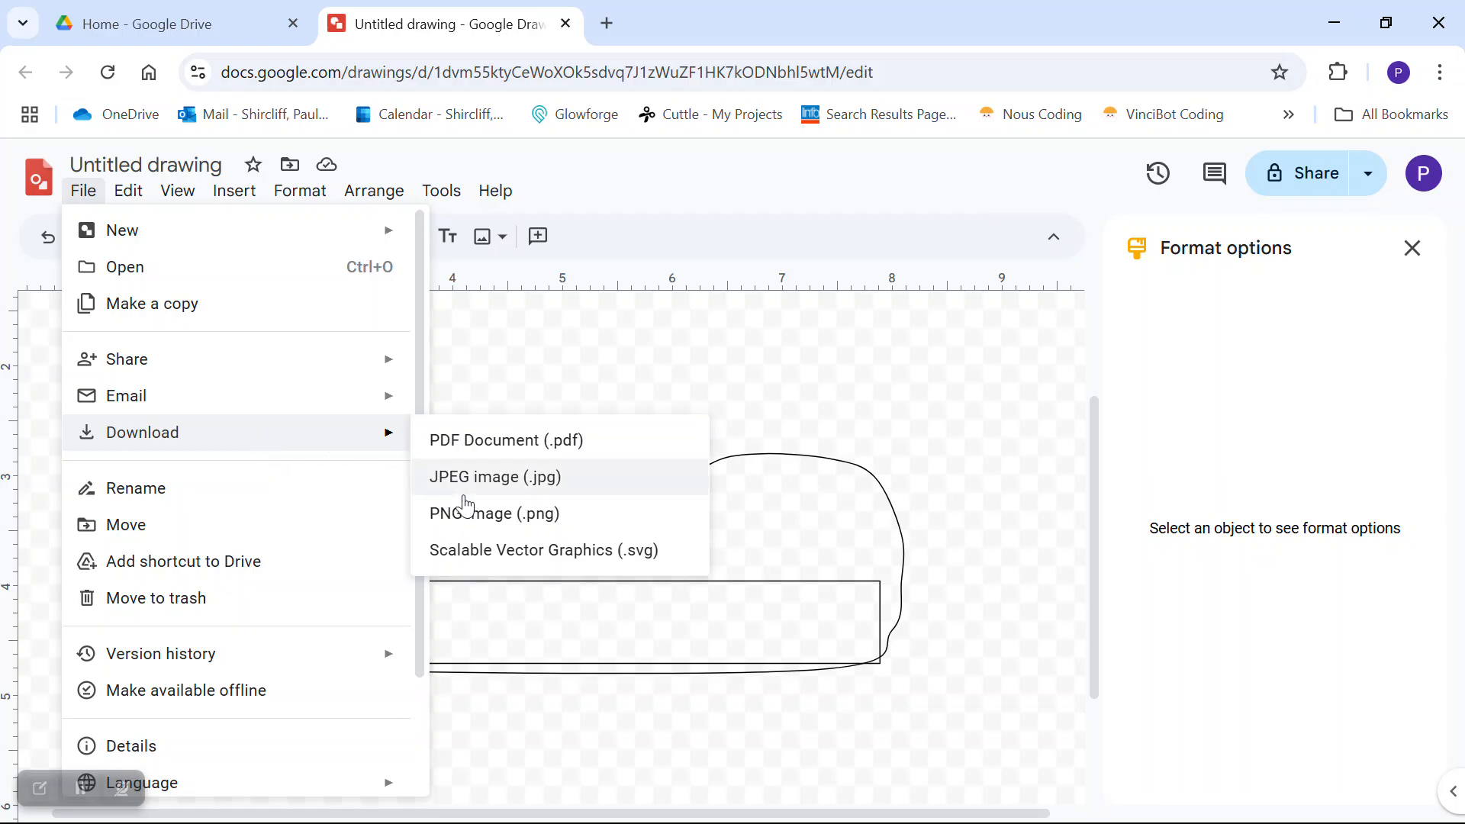